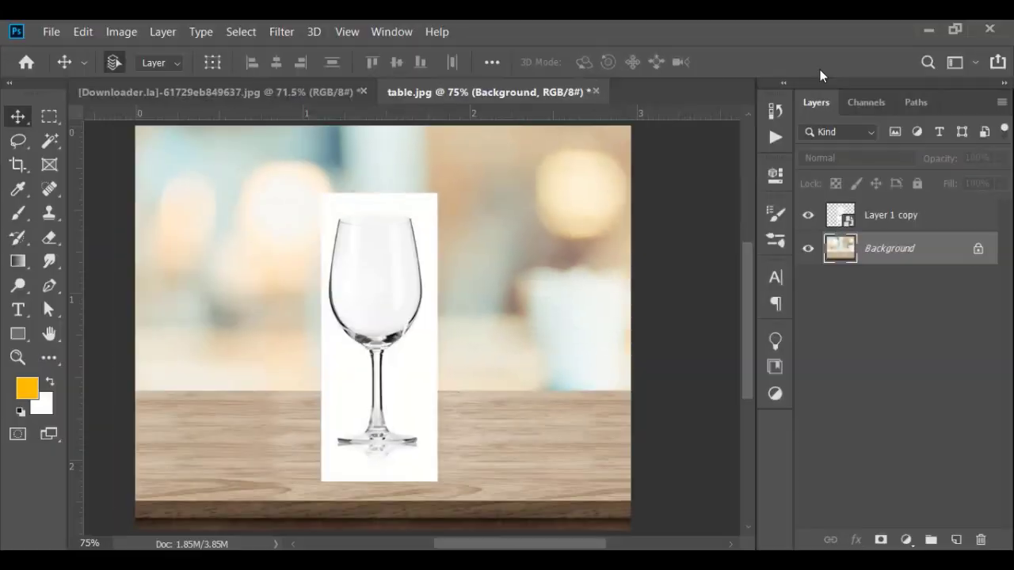
- Set Layer 1 copy's blend mode to Multiply, then duplicate that glass layer
key(alt+bracketright)
click(808, 215)
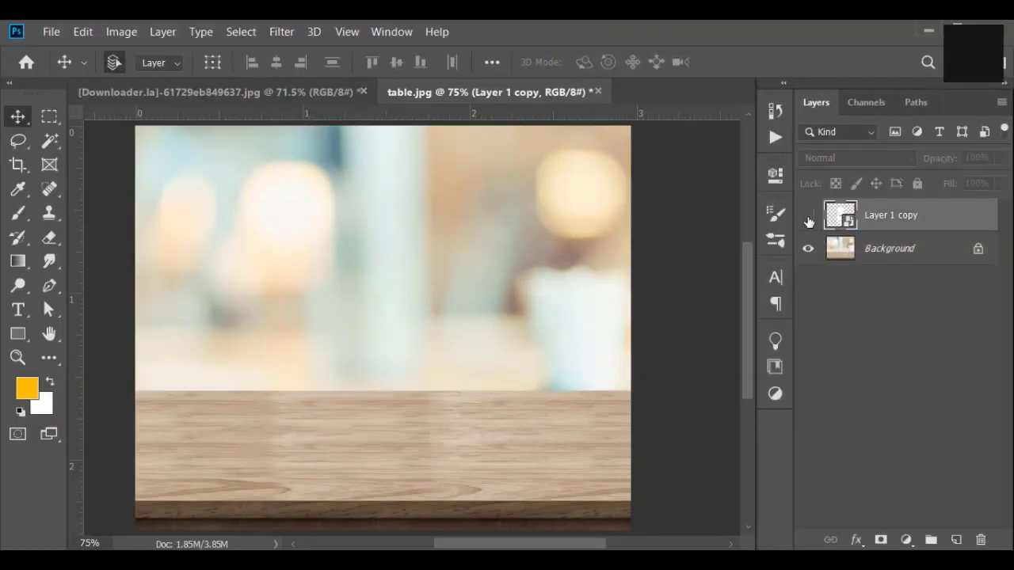
click(808, 215)
click(810, 158)
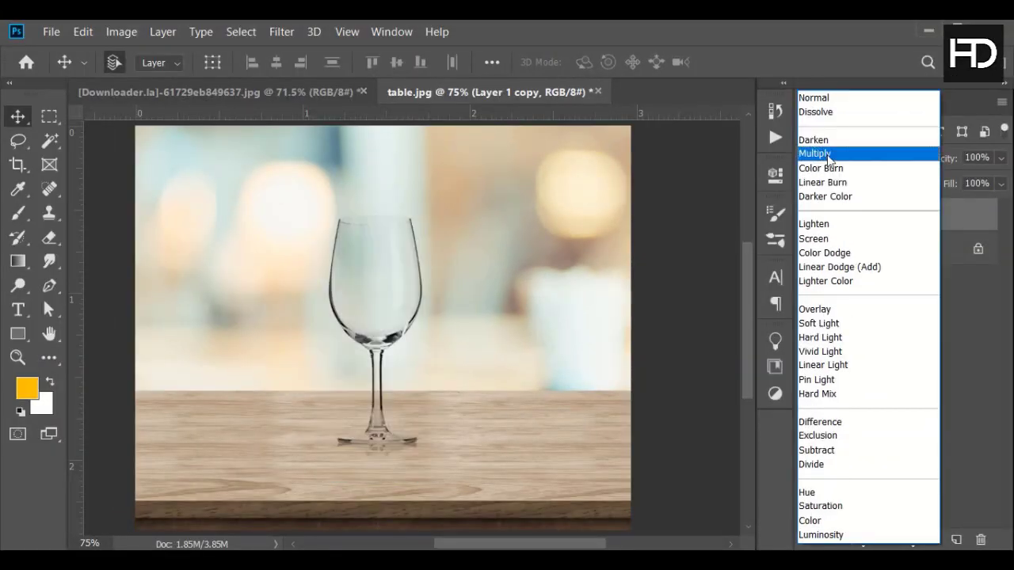
click(829, 158)
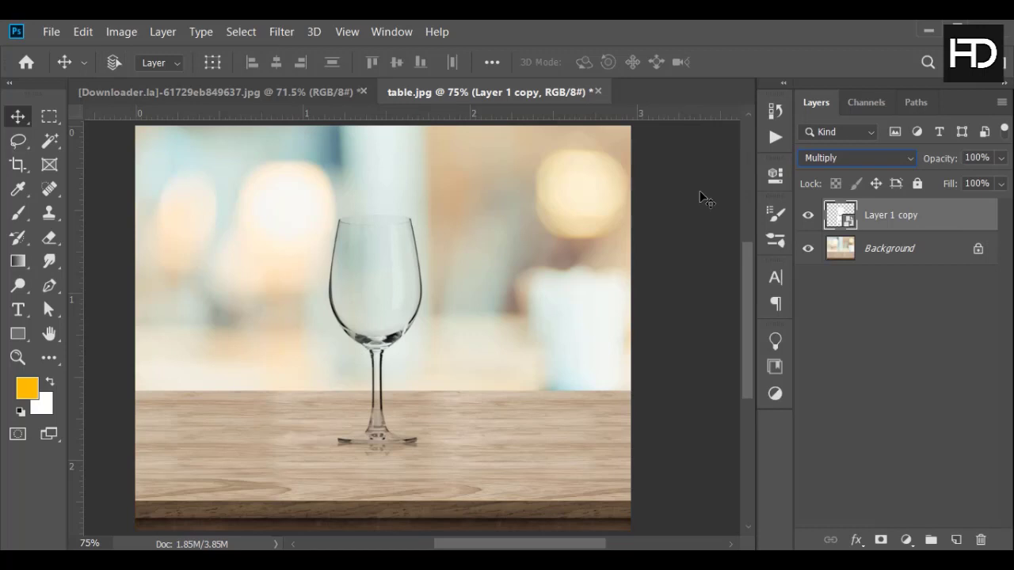
key(ctrl+j)
- Change the duplicate glass layer 'Layer 1 copy 2' to Screen blend mode
click(846, 157)
click(840, 97)
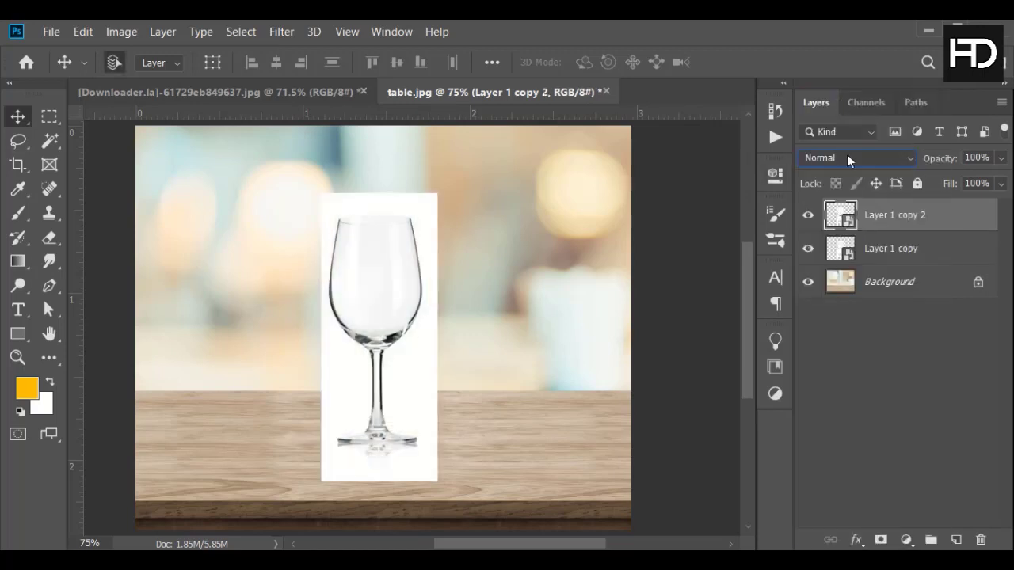
click(900, 159)
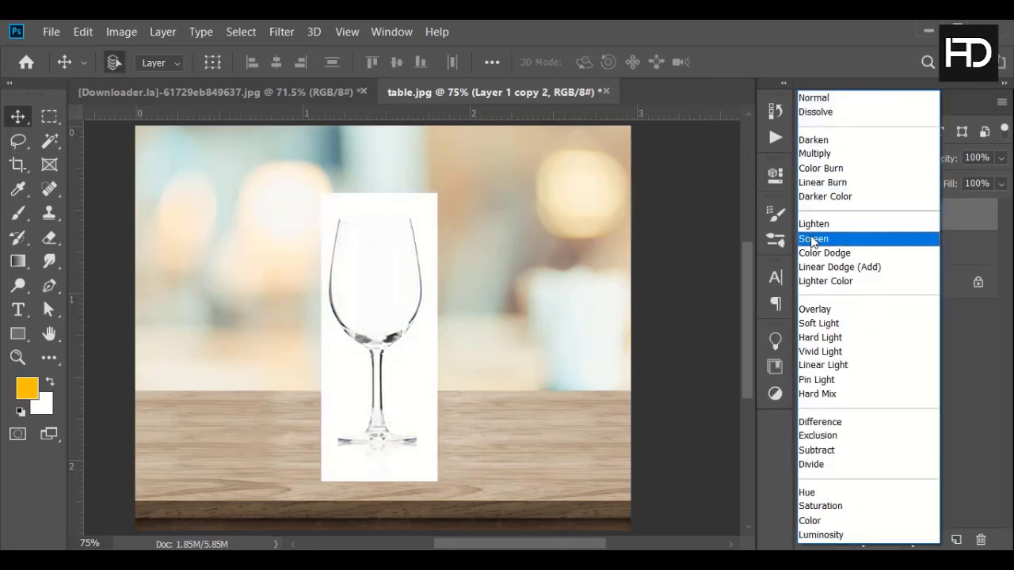
click(811, 239)
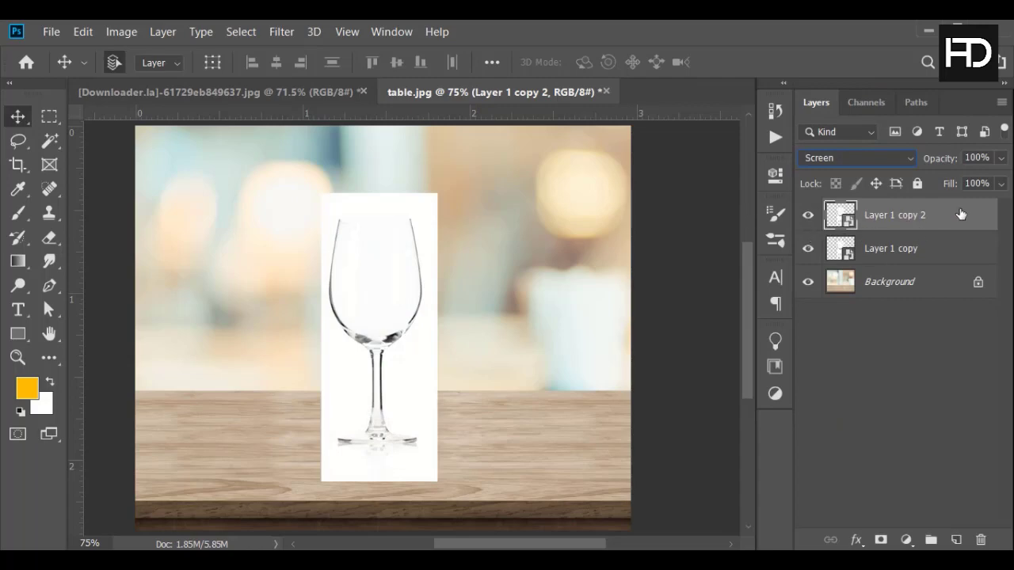
- Split the This Layer Blend If dark slider to 224–255 and apply
double_click(960, 214)
drag(625, 44, 1013, 80)
drag(531, 544, 552, 547)
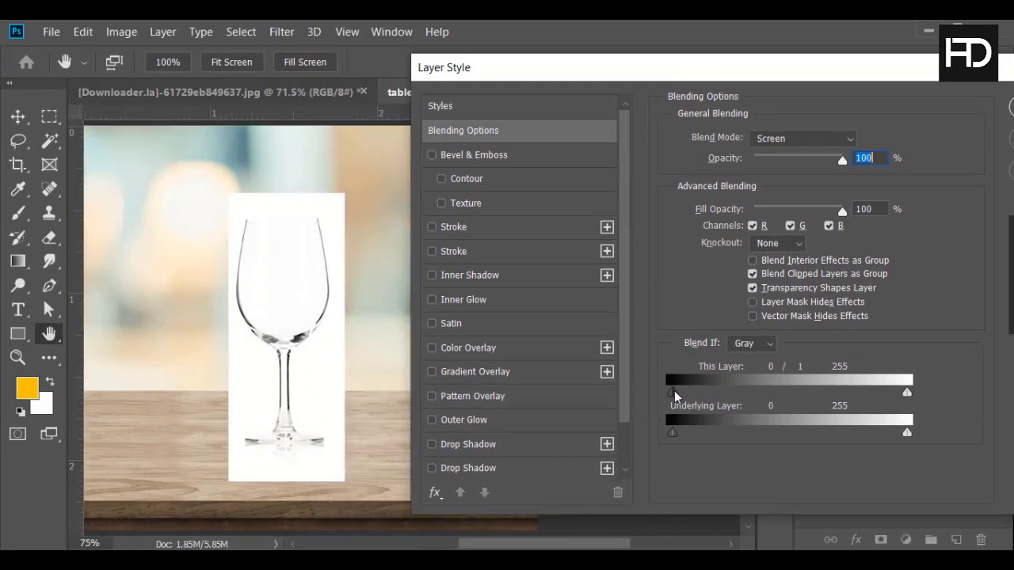
drag(729, 396, 919, 394)
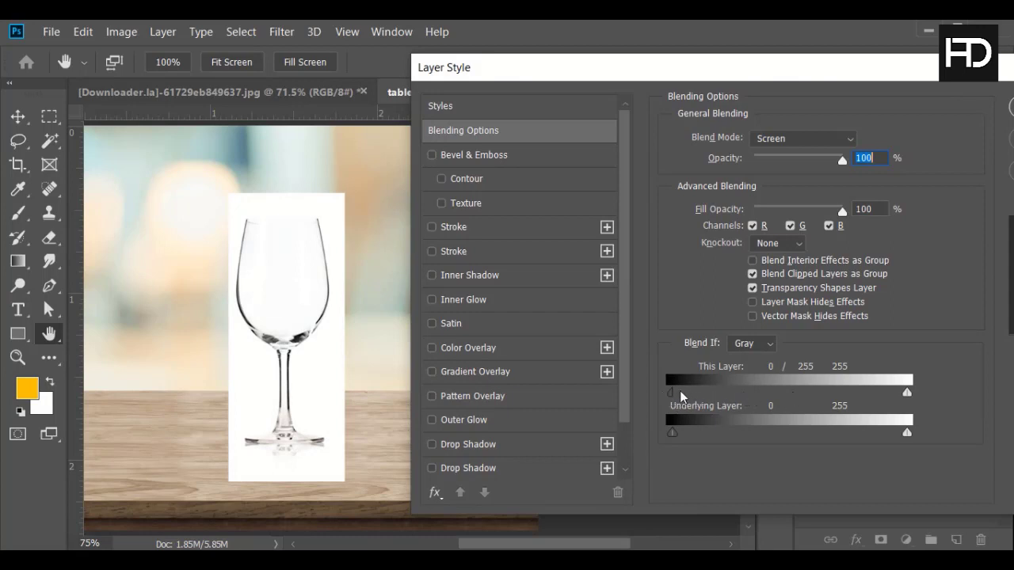
drag(748, 407, 870, 407)
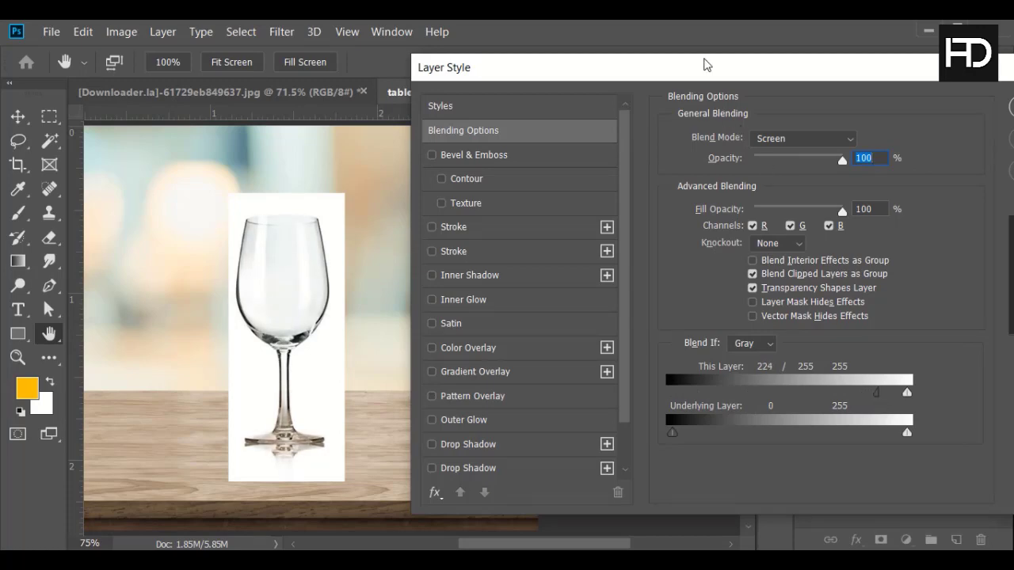
drag(707, 65, 375, 72)
click(721, 114)
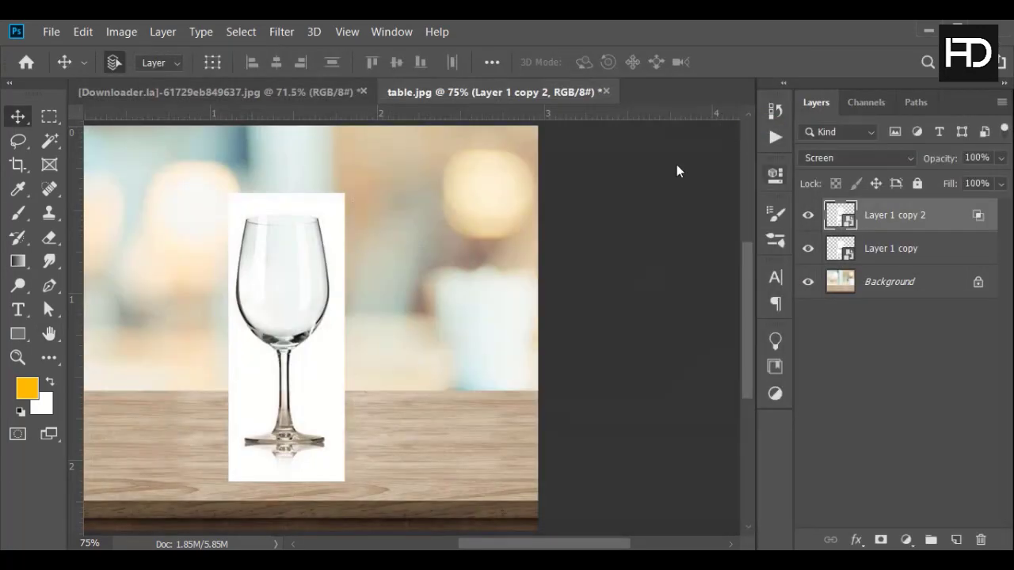
- Mask Layer 1 copy 2 from a colour selection of the white surround, inverted
click(49, 141)
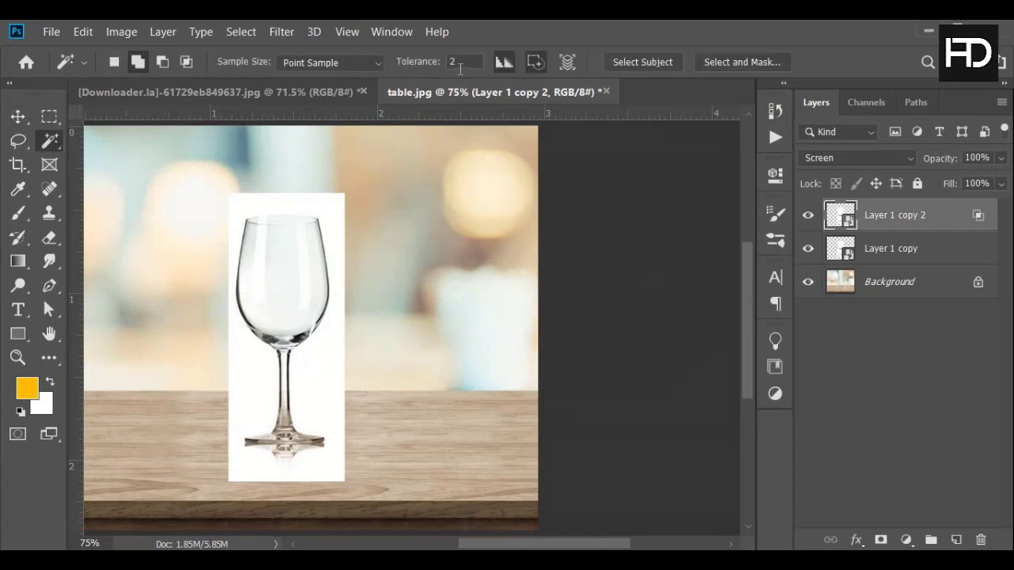
click(250, 205)
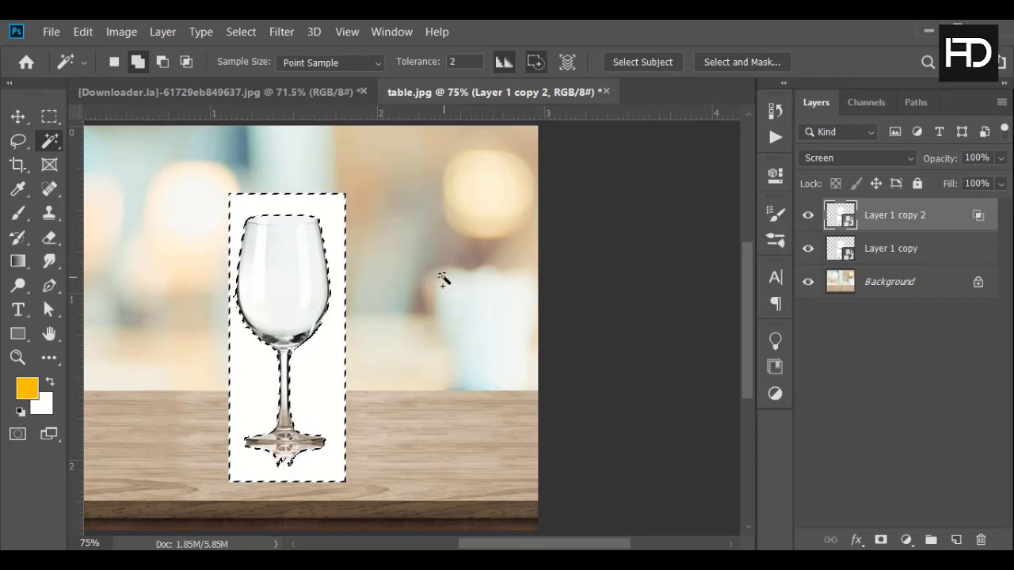
click(880, 539)
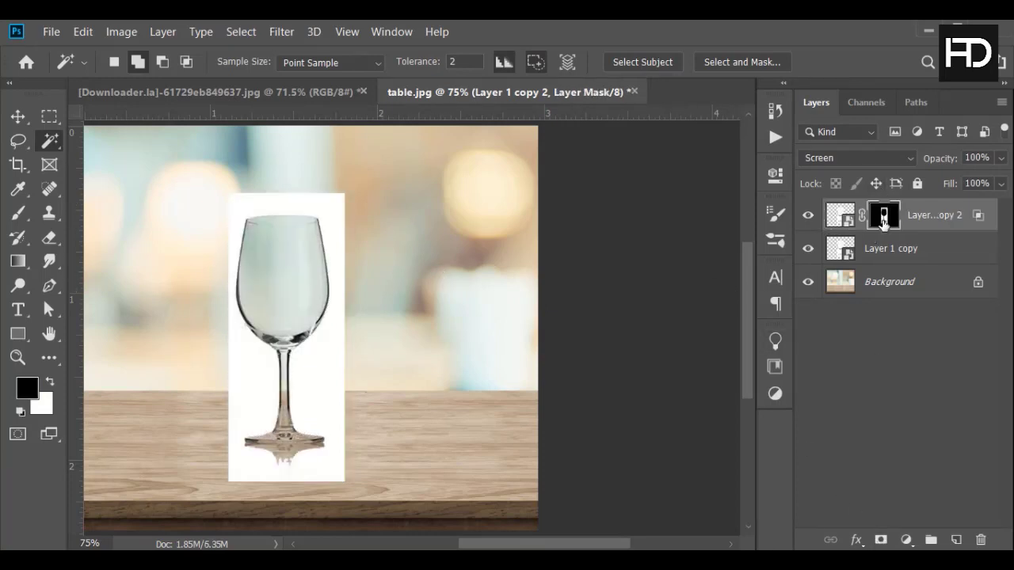
key(ctrl+i)
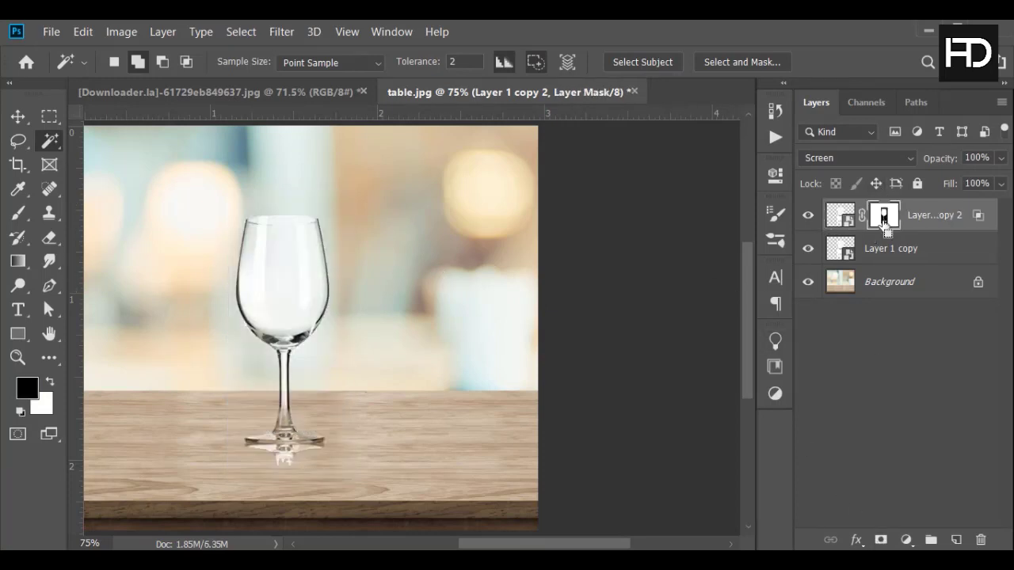
- Zoom in on the glass bowl and set a round 78 px brush
click(17, 357)
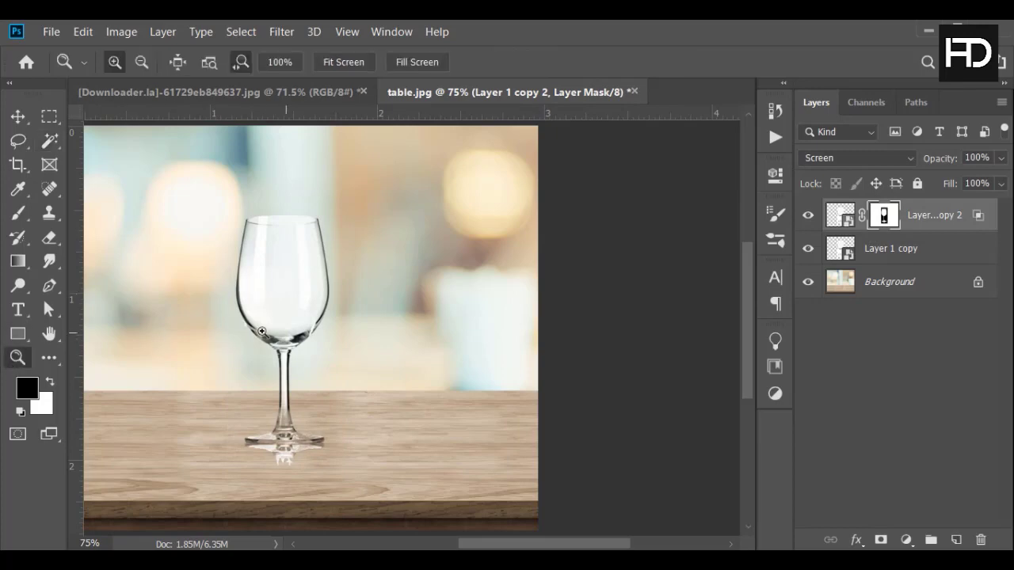
click(264, 333)
click(16, 210)
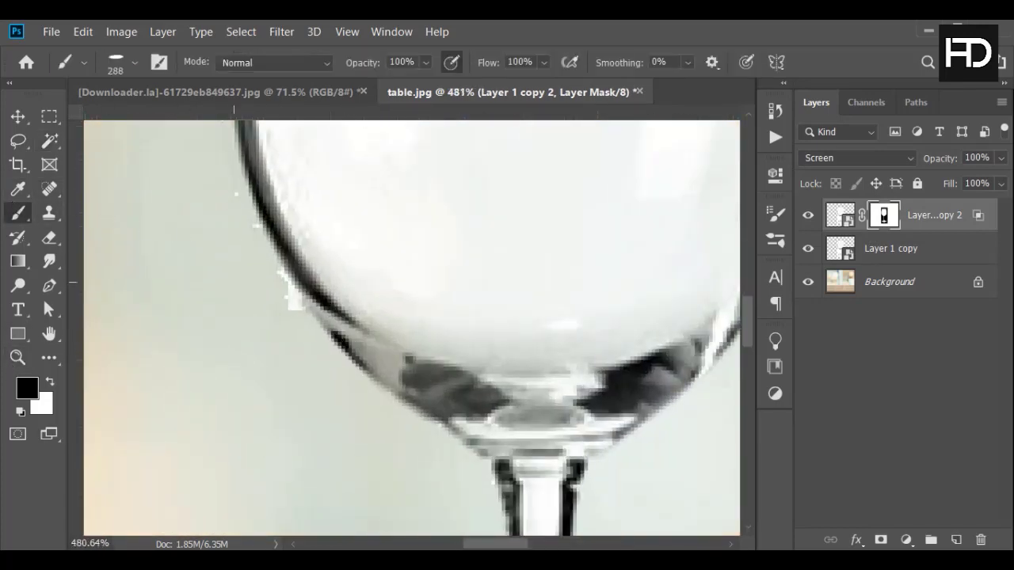
drag(234, 288, 234, 245)
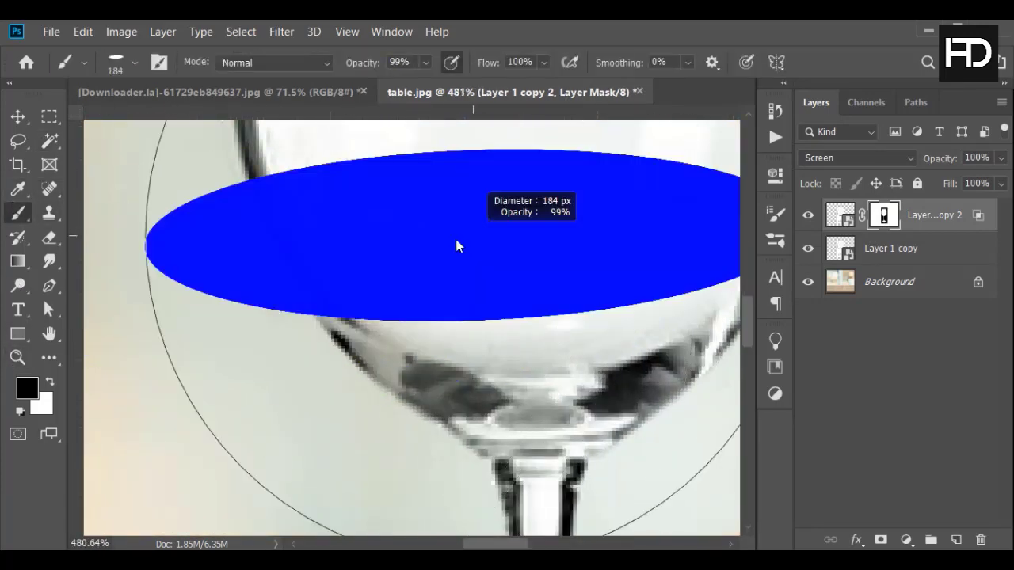
right_click(234, 240)
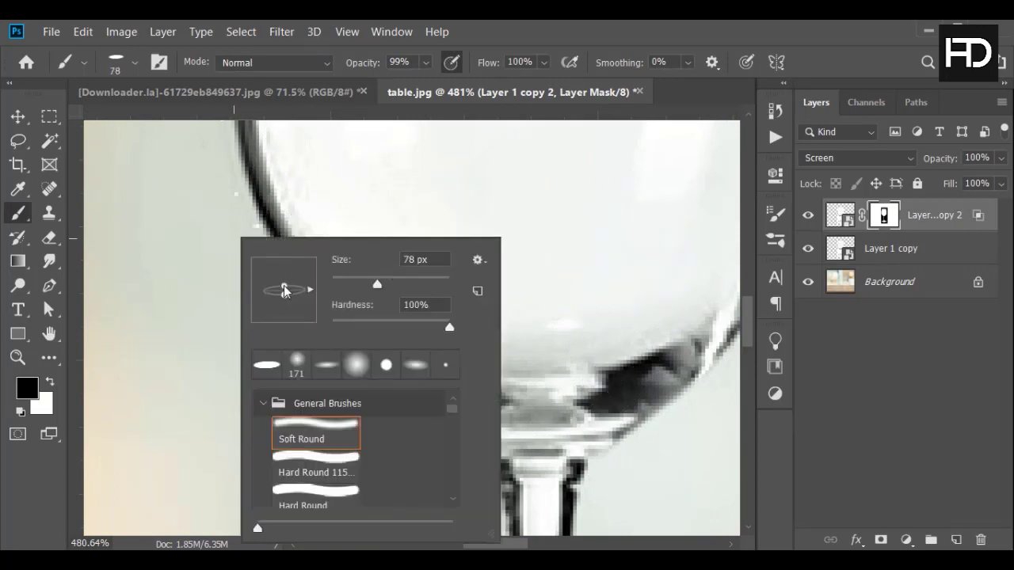
drag(284, 288, 284, 269)
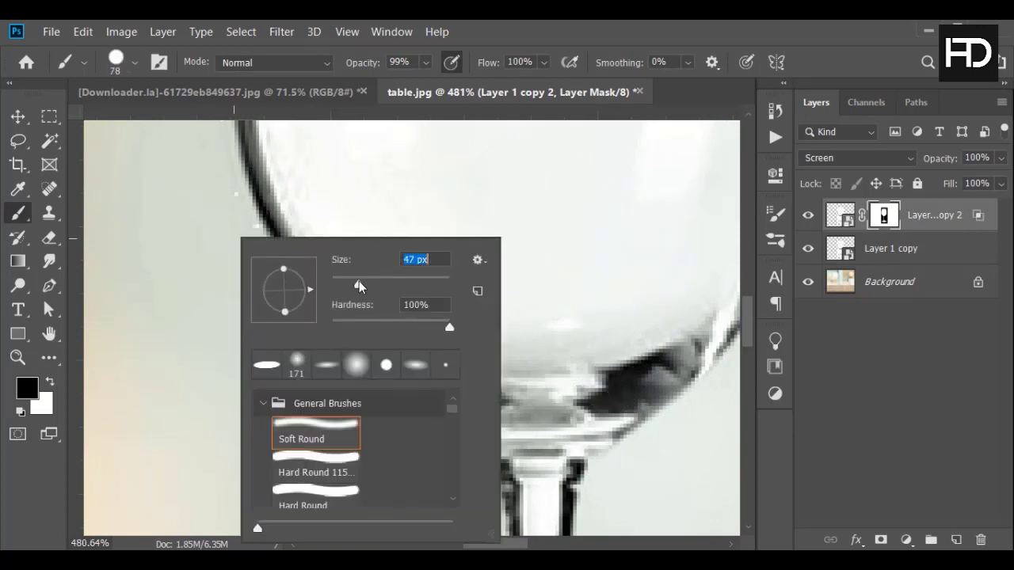
key(Return)
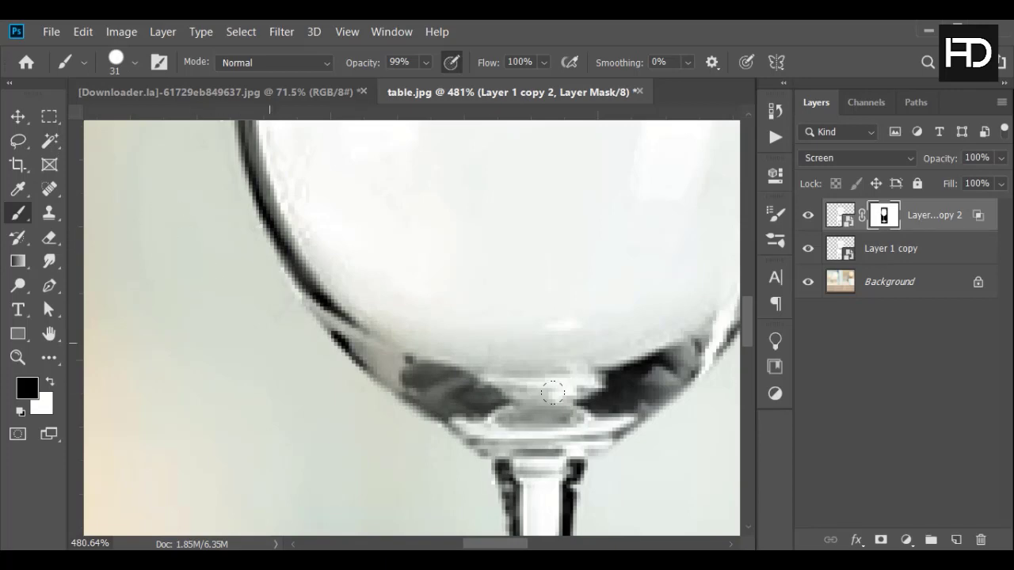
- Paint black on the mask over the white reflection around the glass base, then fit the image on screen
drag(747, 321, 756, 421)
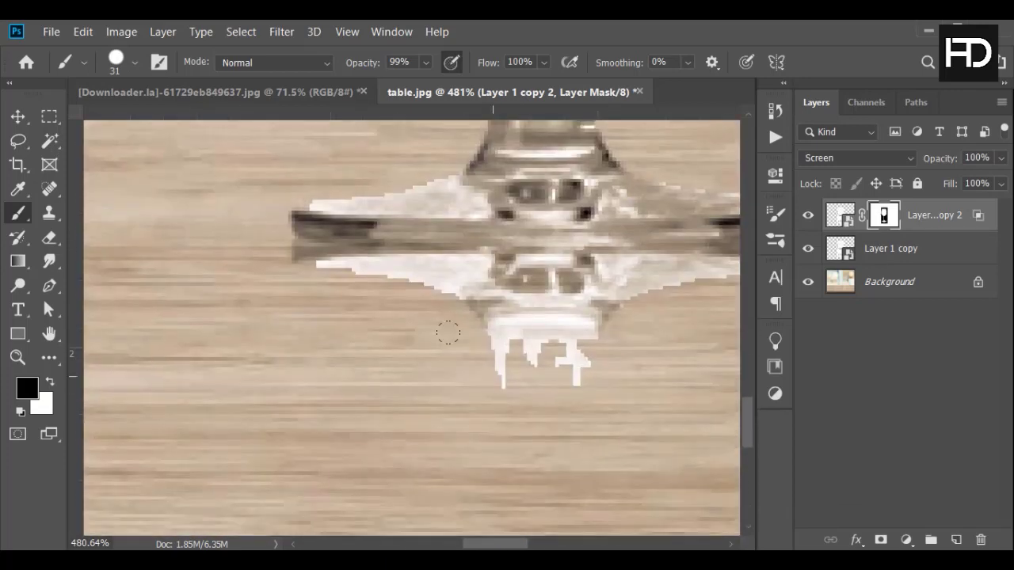
mouse_move(354, 291)
mouse_down()
mouse_move(621, 294)
mouse_move(474, 325)
mouse_up()
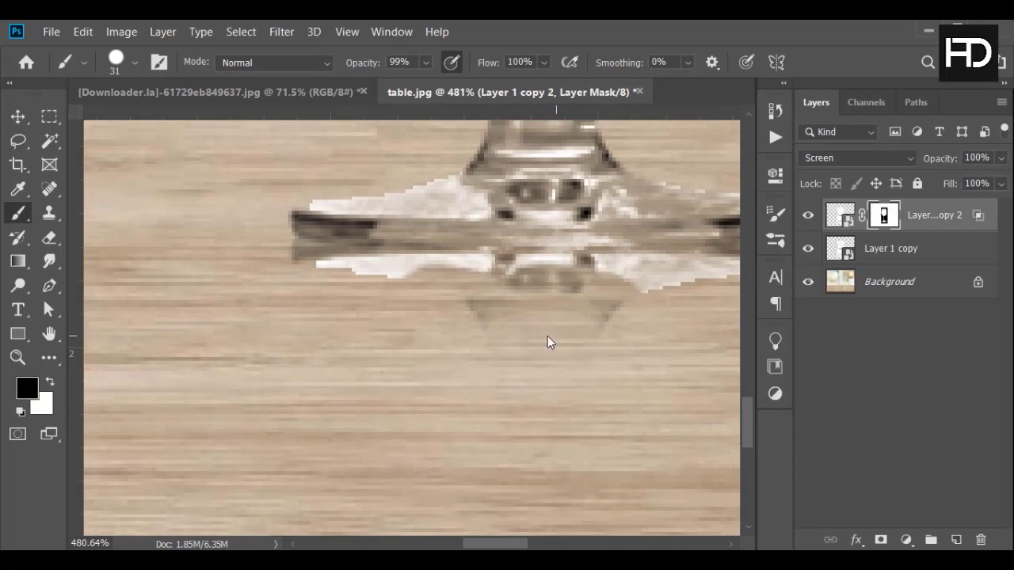
drag(421, 277, 261, 270)
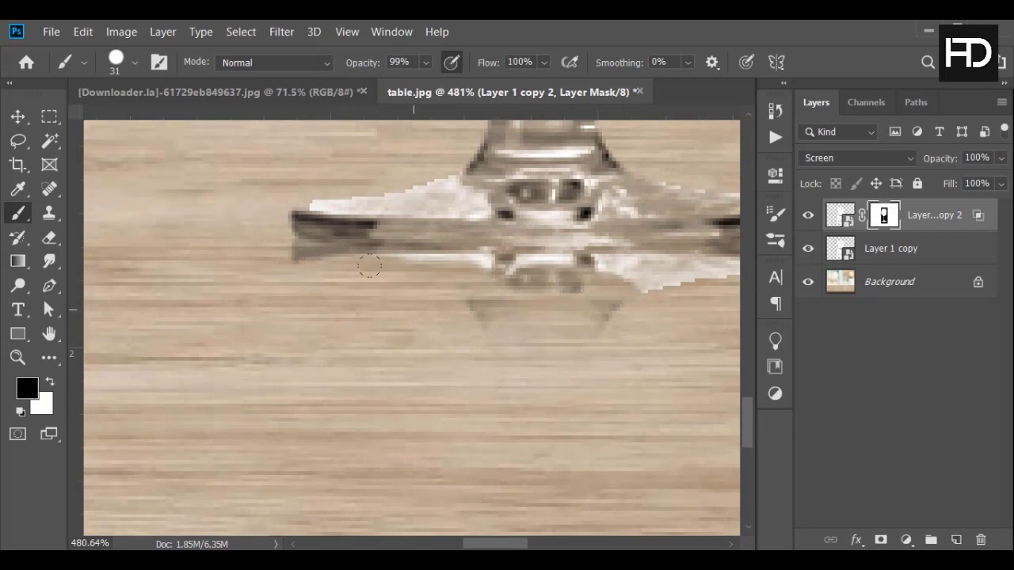
drag(323, 269, 633, 266)
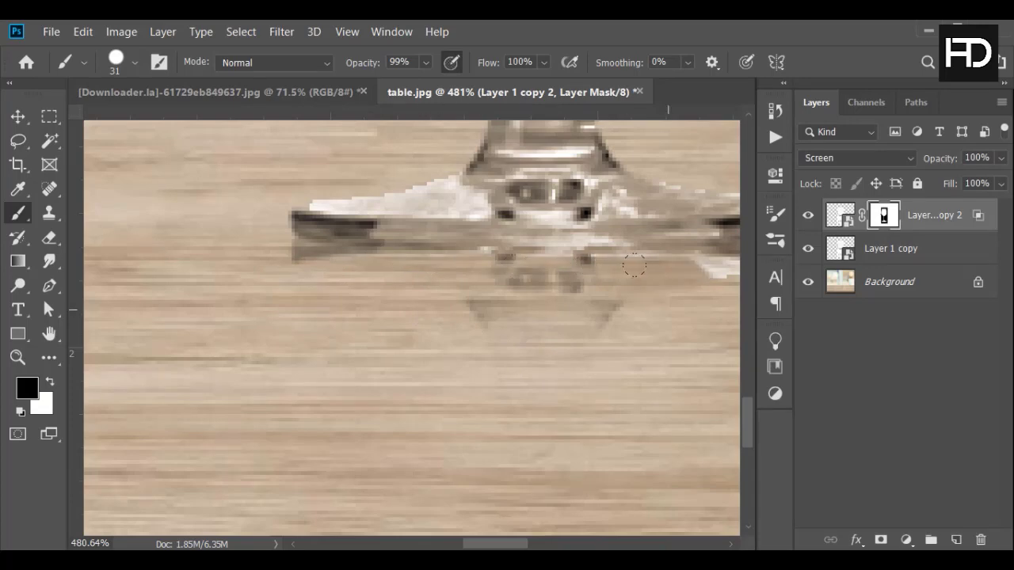
scroll(417, 266, right, 4)
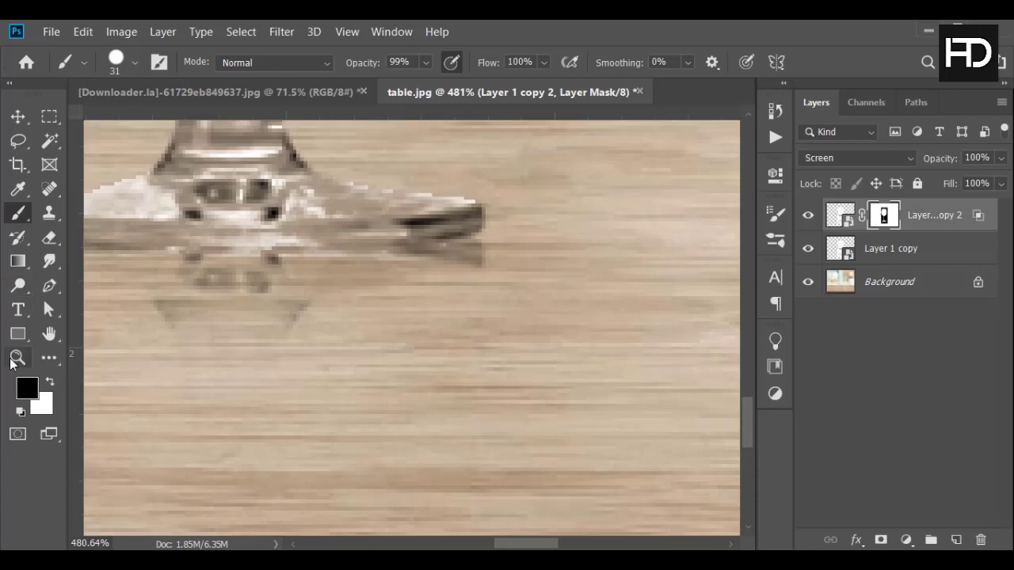
click(13, 359)
click(341, 62)
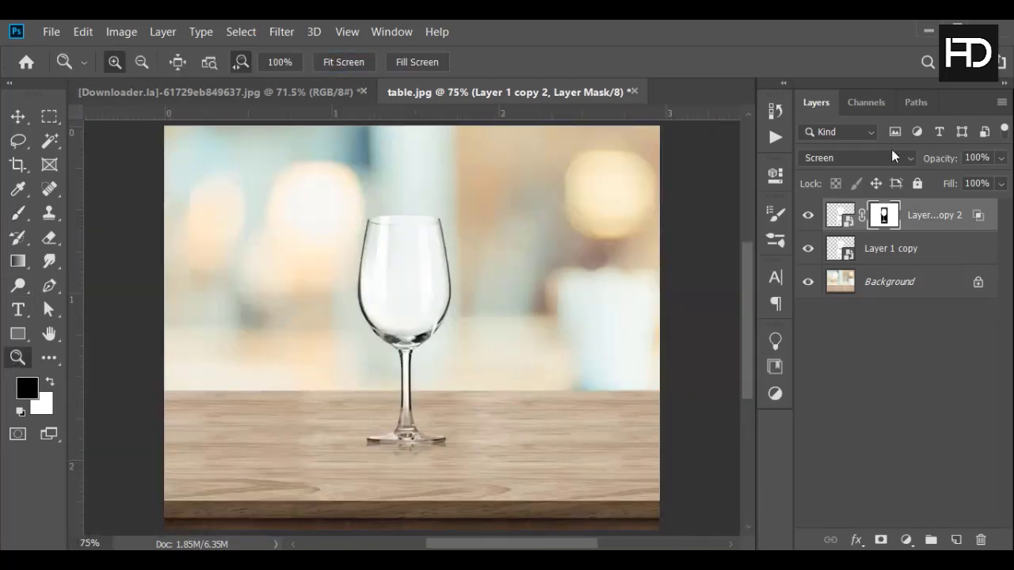
- Copy the glass mask onto Layer 1 copy and lower both glass layers' opacity, Multiply to 96%
drag(882, 211, 883, 250)
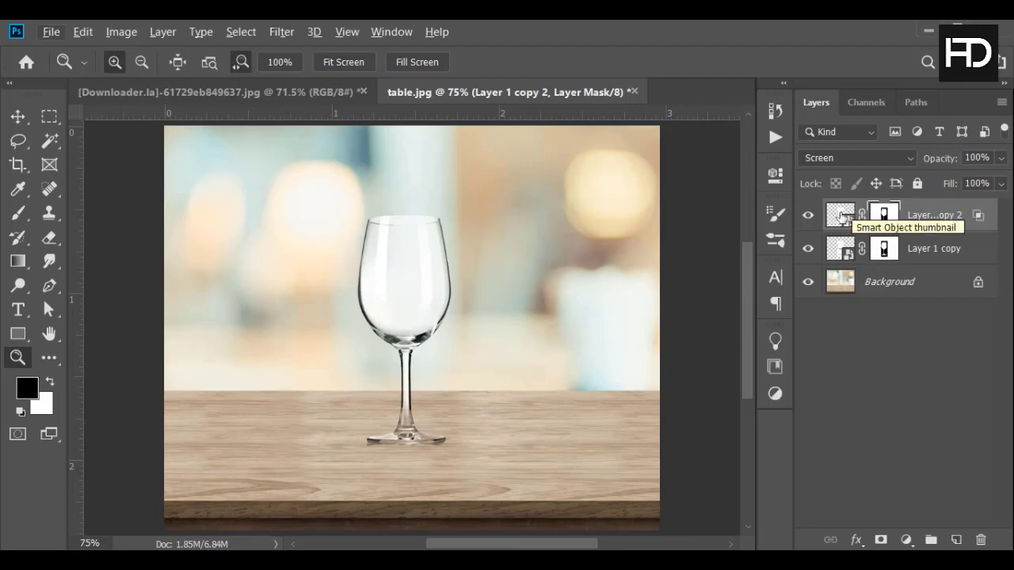
drag(932, 158, 911, 160)
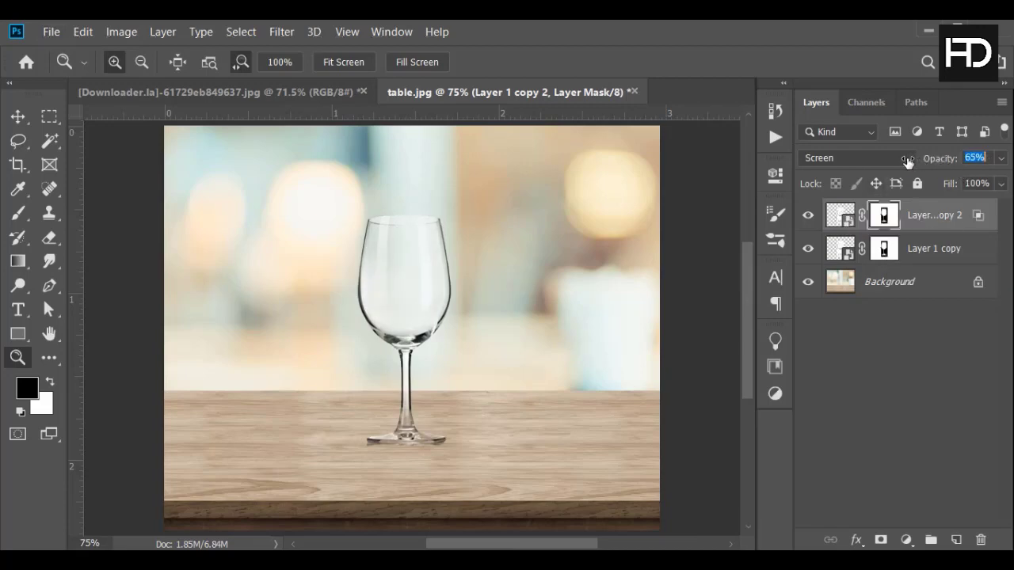
click(948, 250)
mouse_move(928, 164)
mouse_down()
mouse_move(919, 168)
mouse_move(940, 168)
mouse_up()
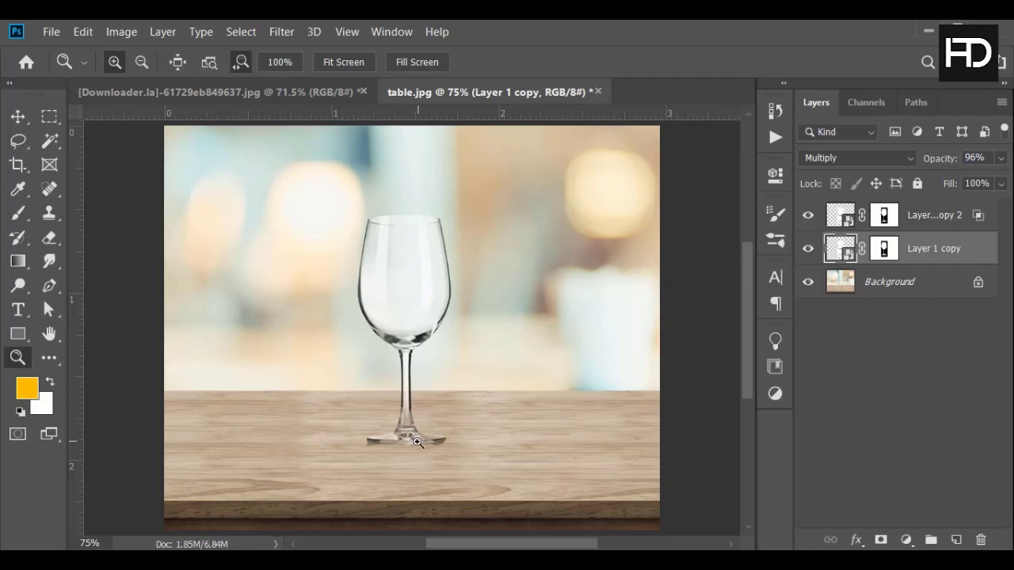
drag(417, 441, 516, 446)
click(875, 284)
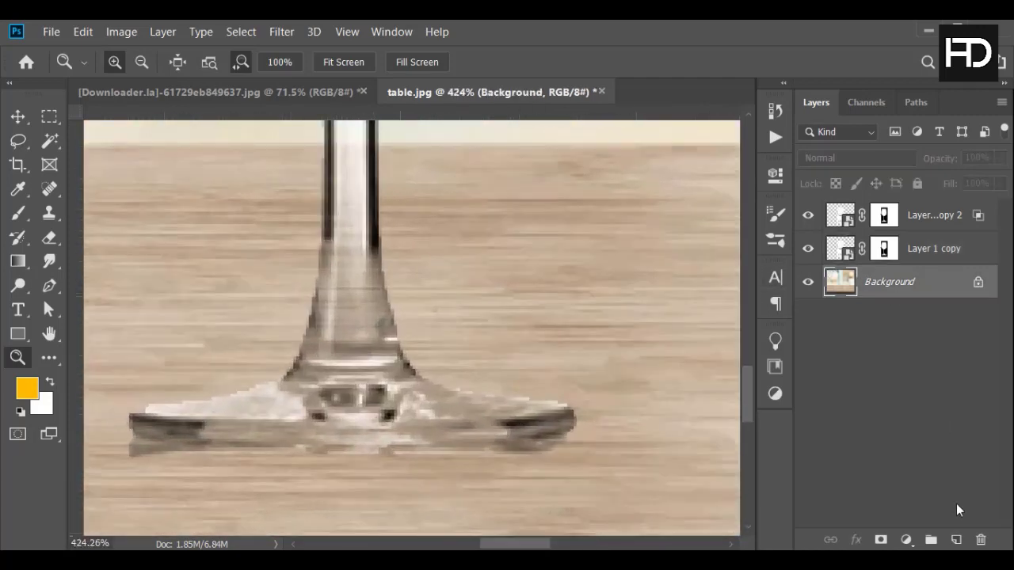
click(956, 539)
click(18, 213)
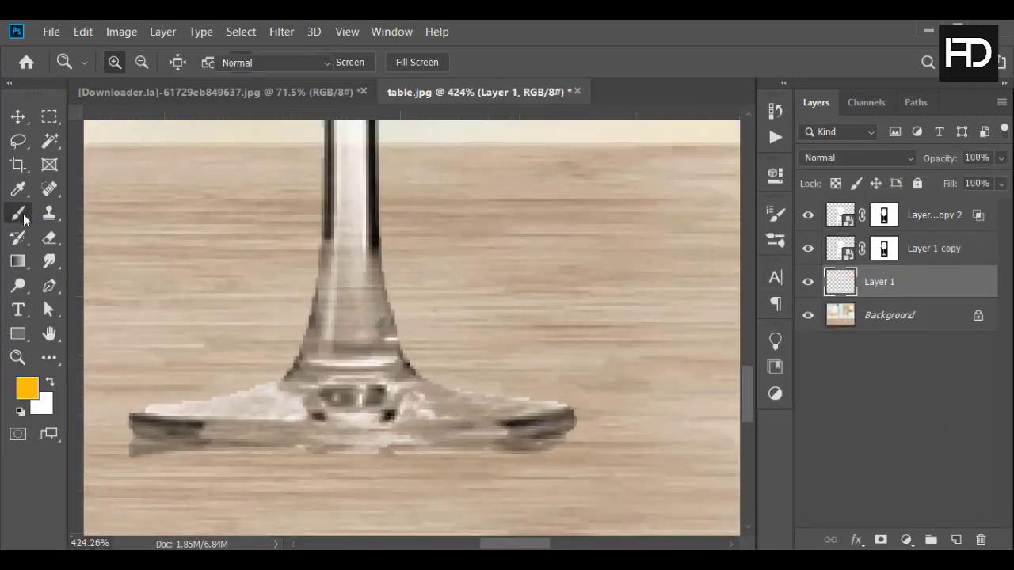
click(20, 413)
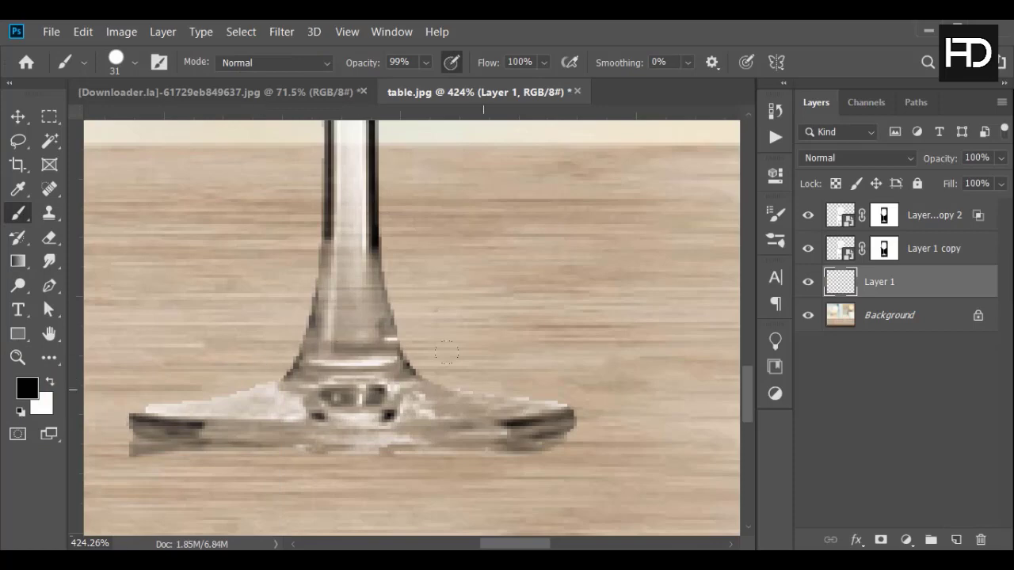
right_click(498, 342)
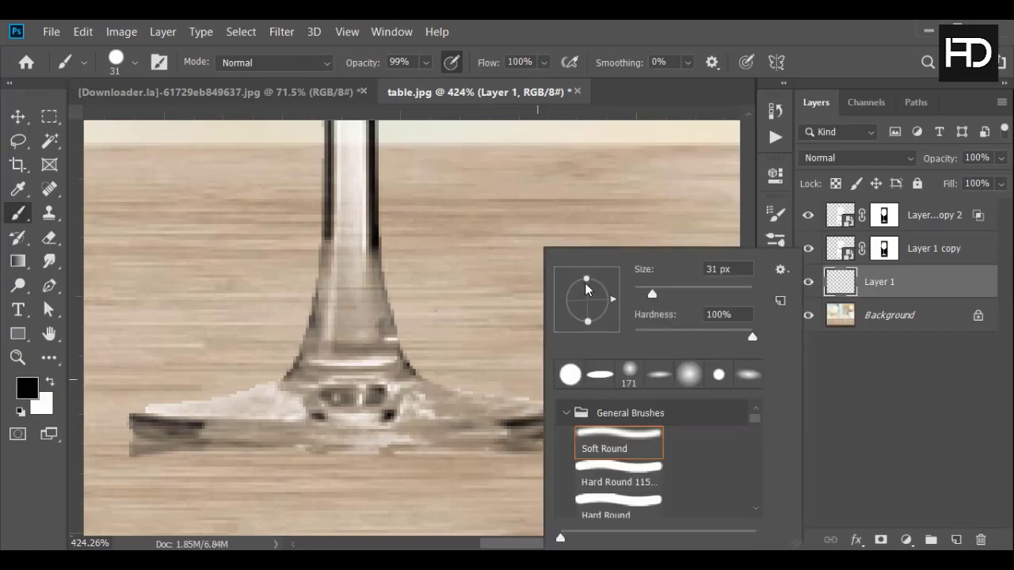
drag(585, 283, 586, 296)
mouse_move(422, 444)
mouse_down()
mouse_move(570, 443)
mouse_move(404, 440)
mouse_up()
drag(493, 415, 552, 434)
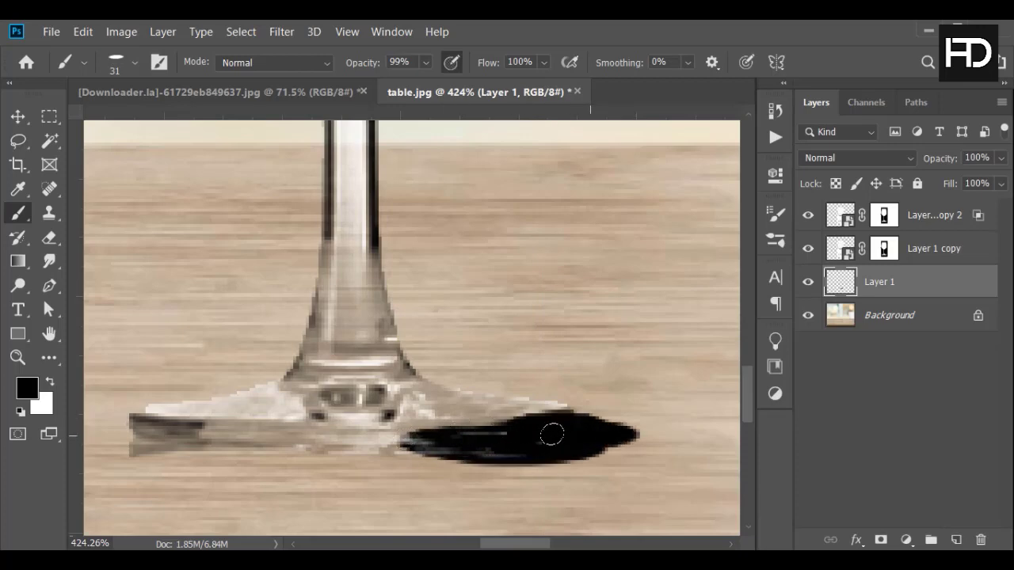
key(ctrl+z)
key(ctrl+z)
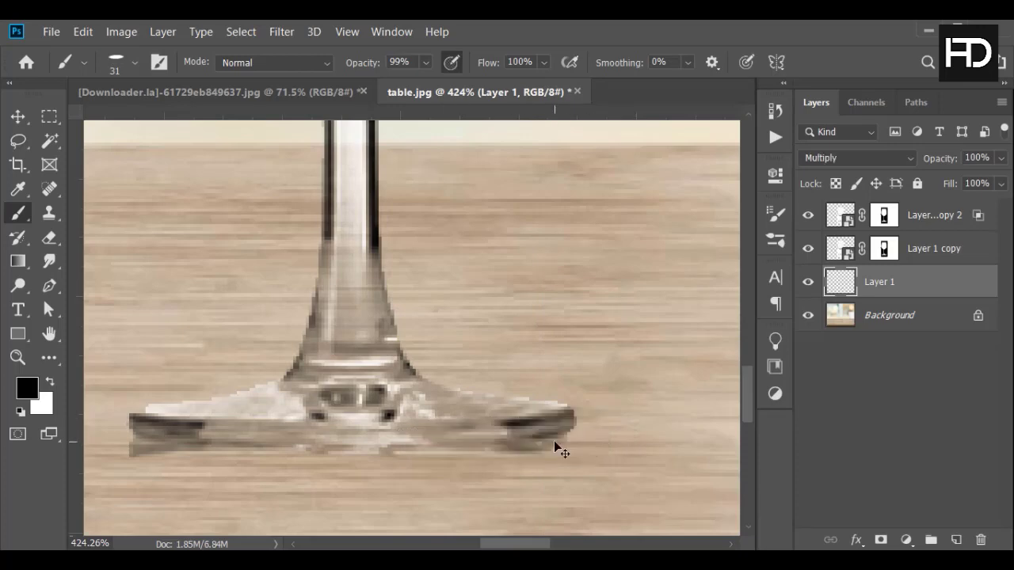
key(Delete)
key(ctrl+z)
right_click(554, 440)
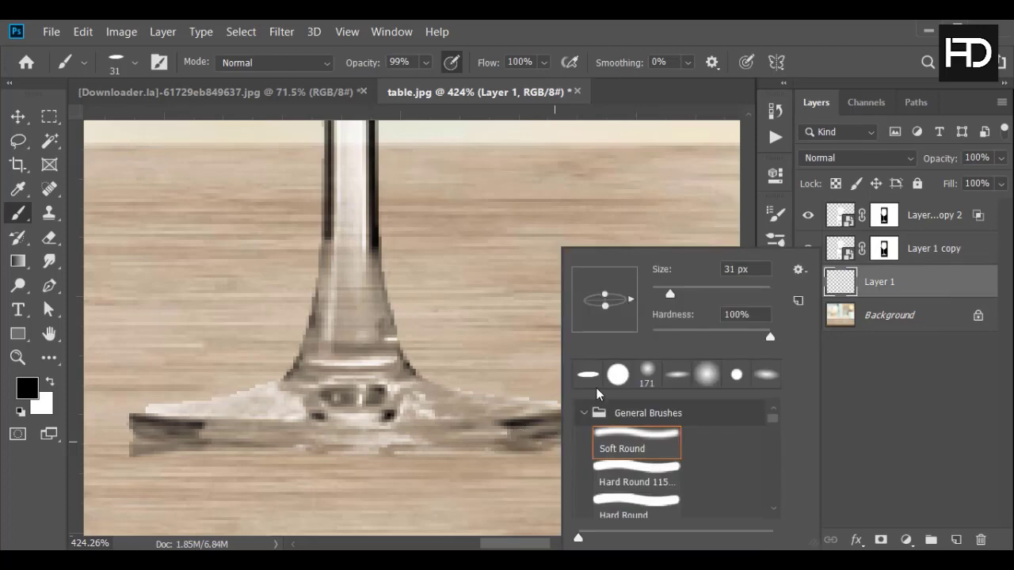
mouse_move(436, 443)
mouse_down()
mouse_move(618, 434)
mouse_move(522, 426)
mouse_up()
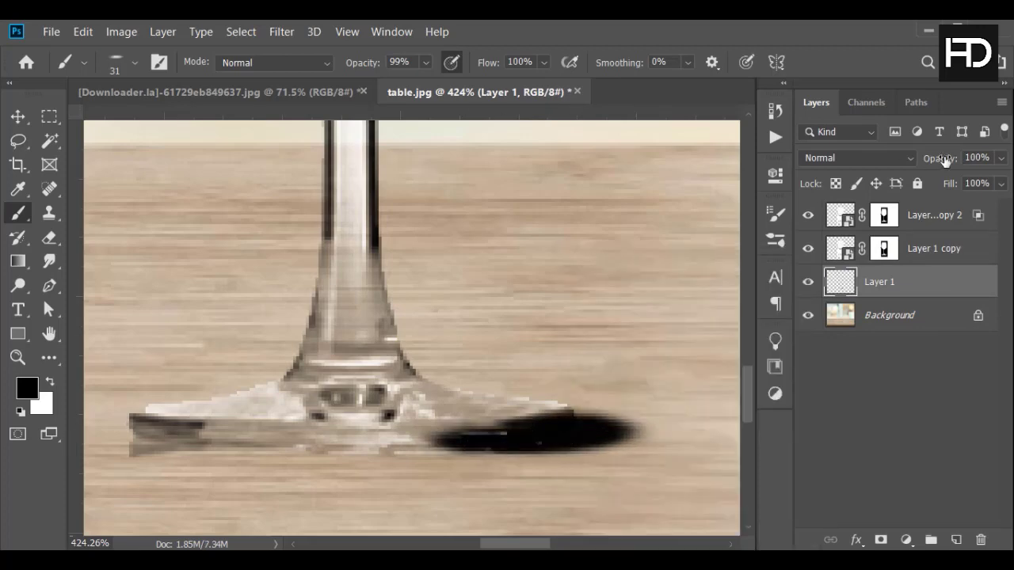
drag(944, 161, 864, 167)
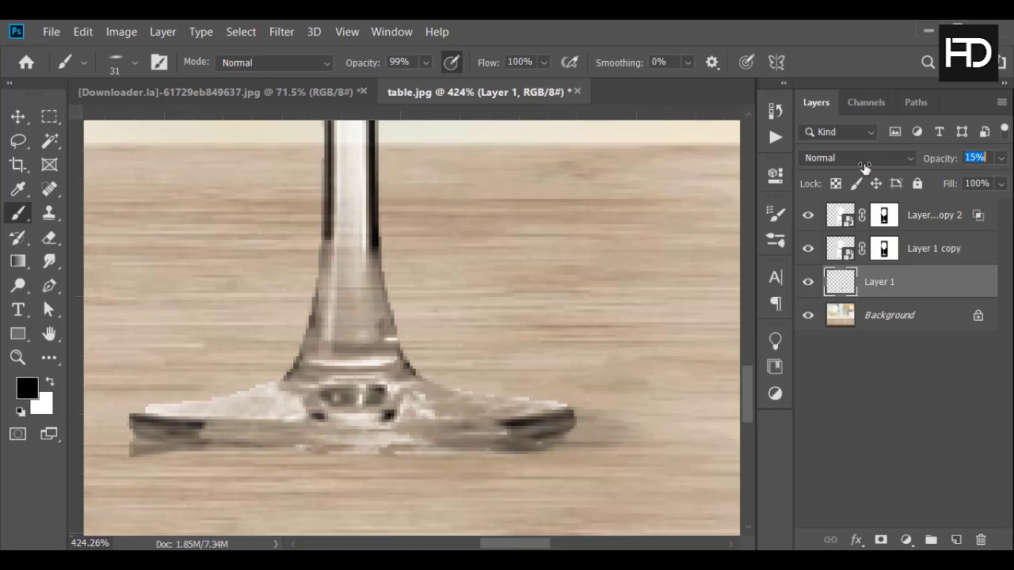
click(979, 540)
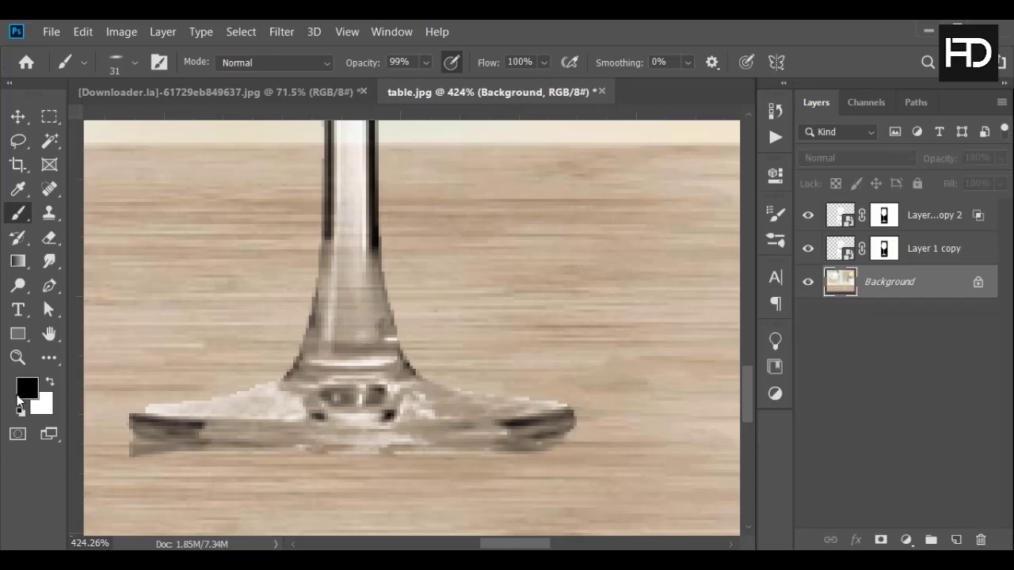
click(18, 357)
click(334, 63)
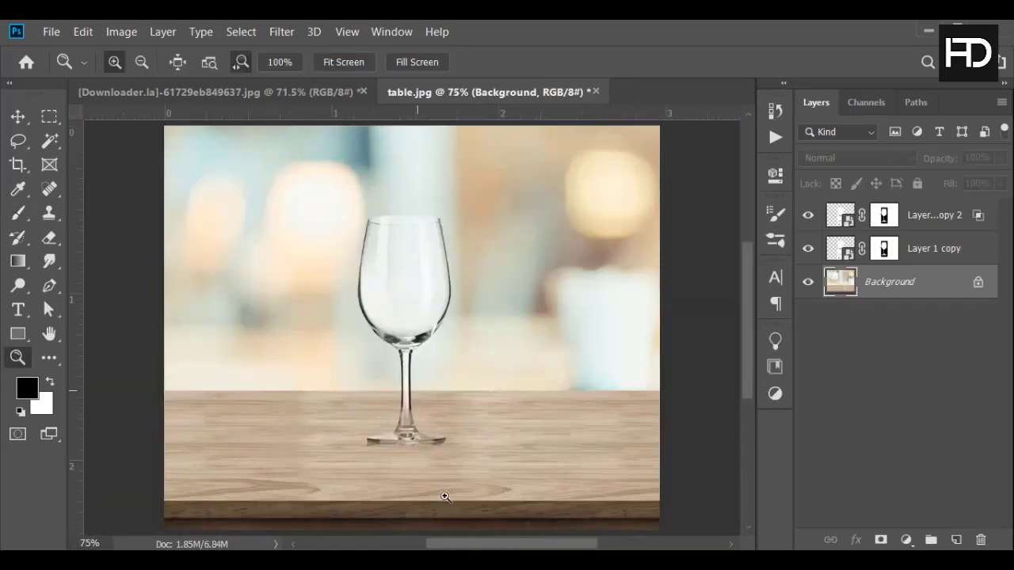
click(17, 116)
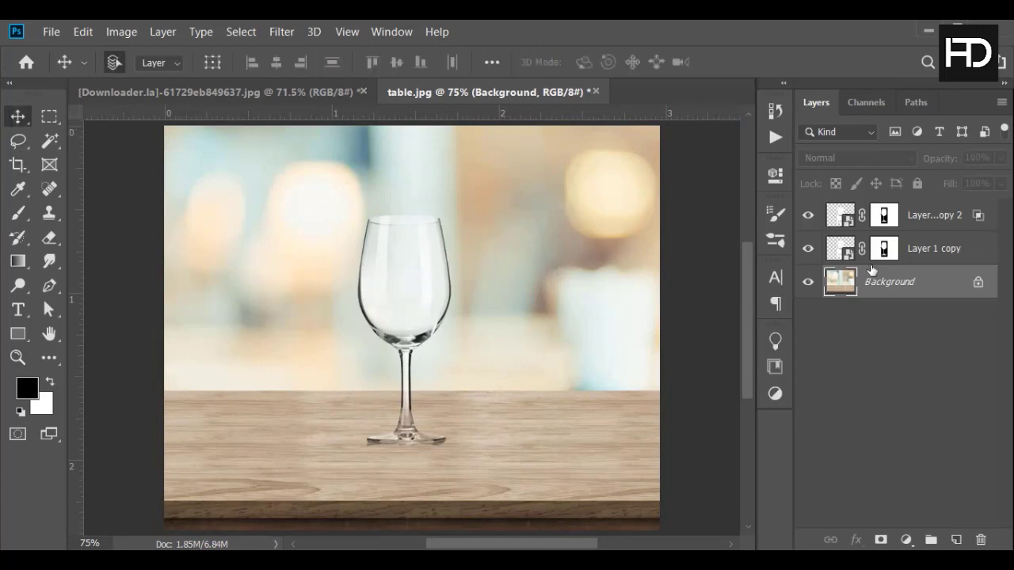
- Duplicate the Background and warp the copy so the table sags and bulges upward
key(ctrl+j)
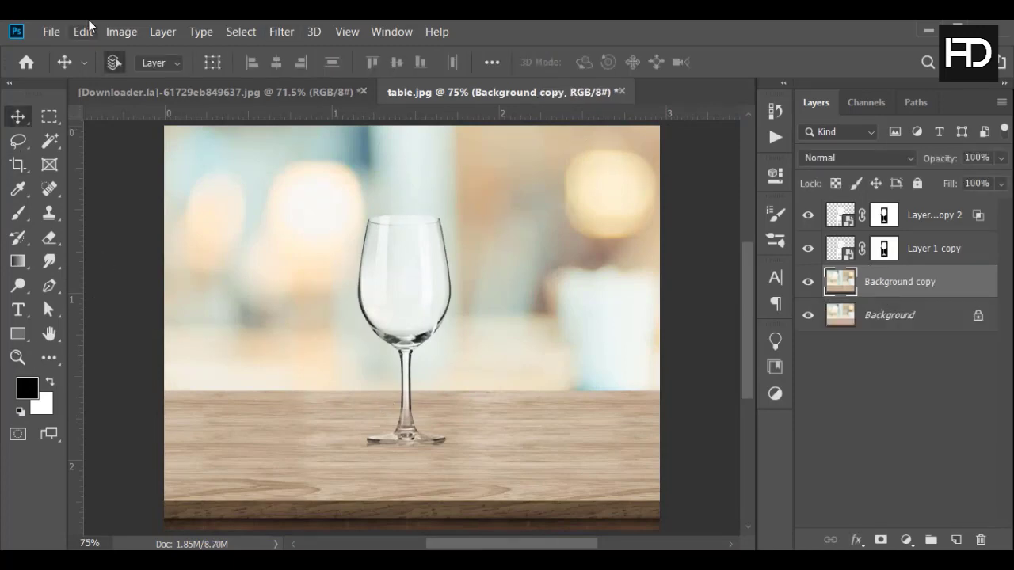
click(81, 32)
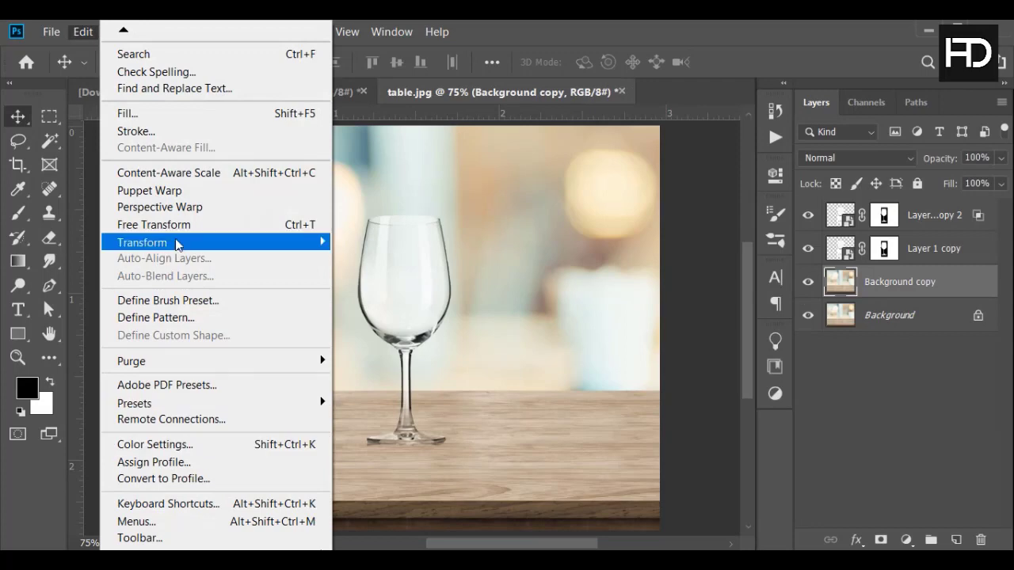
click(44, 28)
click(83, 32)
mouse_move(143, 242)
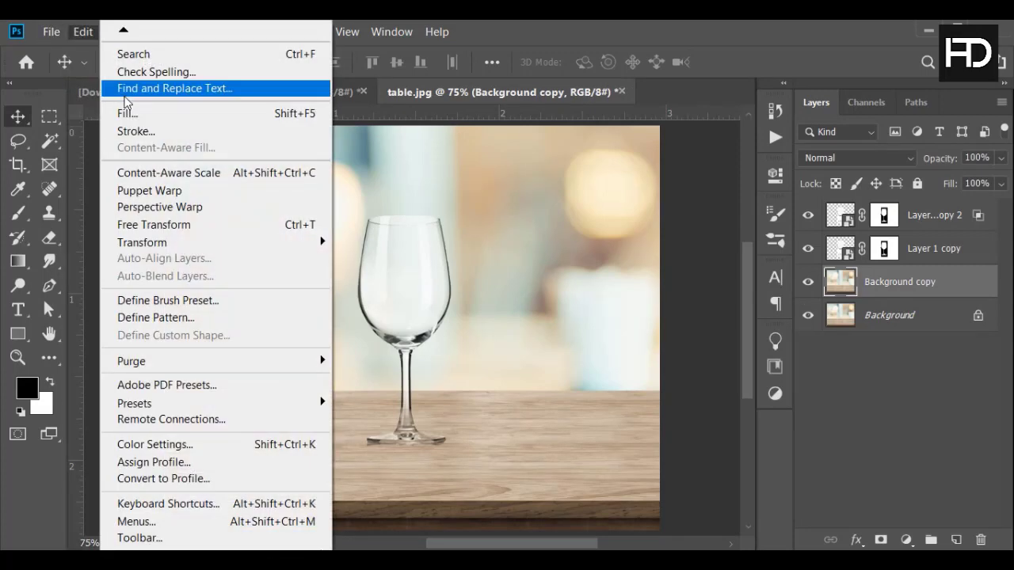
click(360, 351)
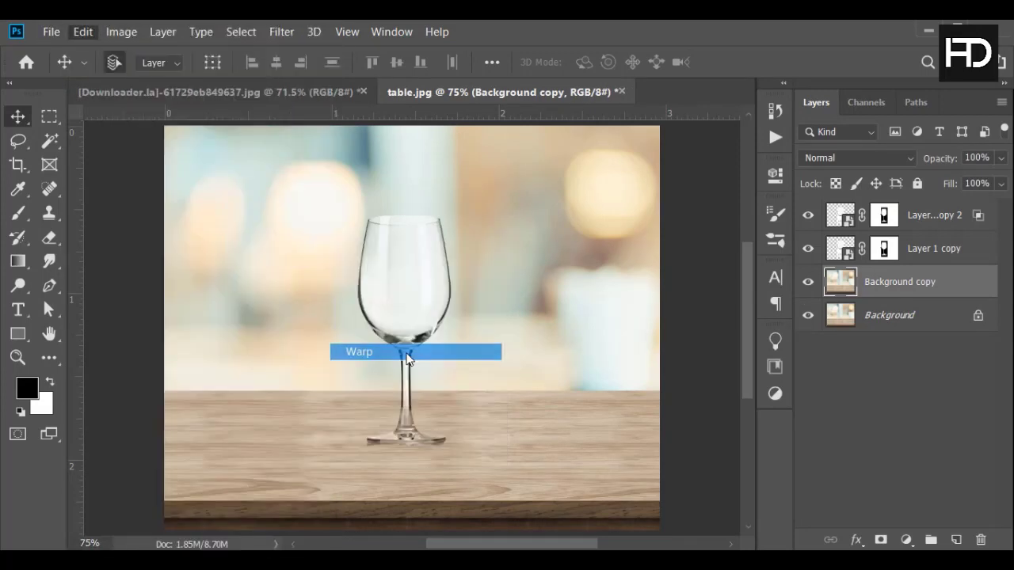
mouse_move(419, 164)
mouse_down()
mouse_move(599, 368)
mouse_move(415, 333)
mouse_up()
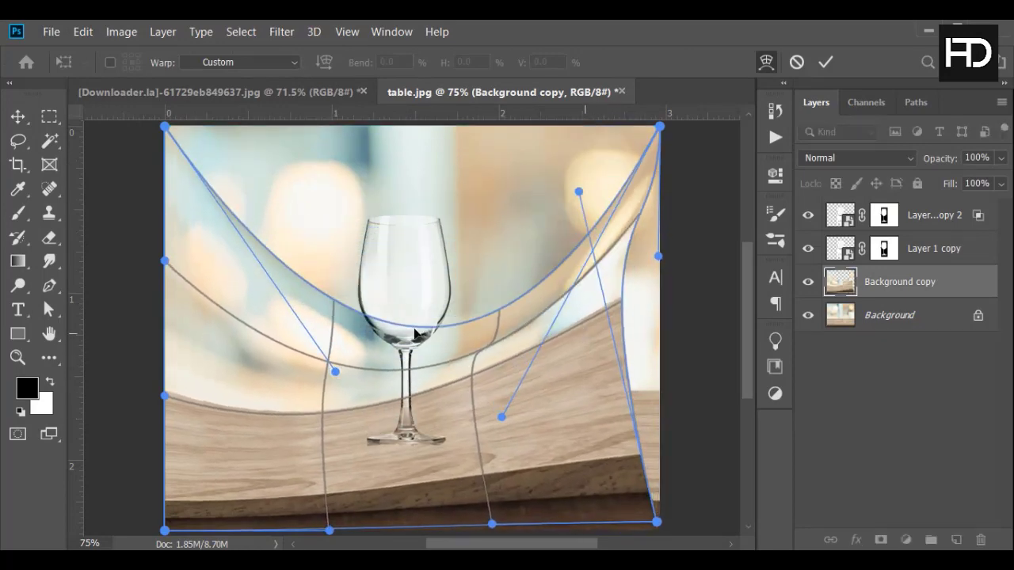
mouse_move(216, 389)
mouse_down()
mouse_move(256, 308)
mouse_move(229, 321)
mouse_up()
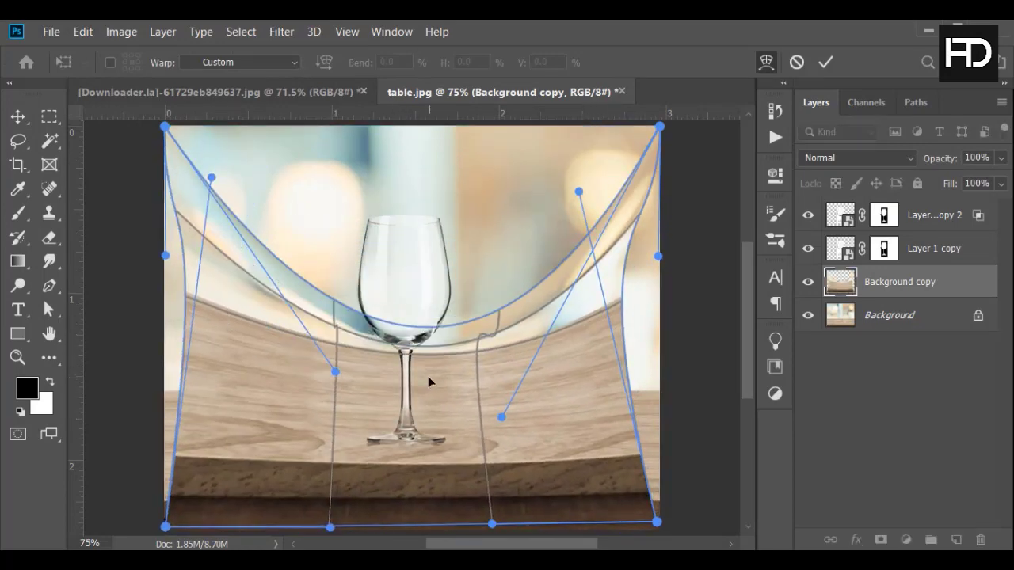
mouse_move(427, 382)
mouse_down()
mouse_move(430, 405)
mouse_move(413, 396)
mouse_move(424, 378)
mouse_move(576, 304)
mouse_move(537, 278)
mouse_move(612, 305)
mouse_move(626, 336)
mouse_move(625, 361)
mouse_move(586, 400)
mouse_move(532, 411)
mouse_move(242, 398)
mouse_move(290, 414)
mouse_up()
- Commit the warp and open Liquify with Show Backdrop showing all layers
click(824, 61)
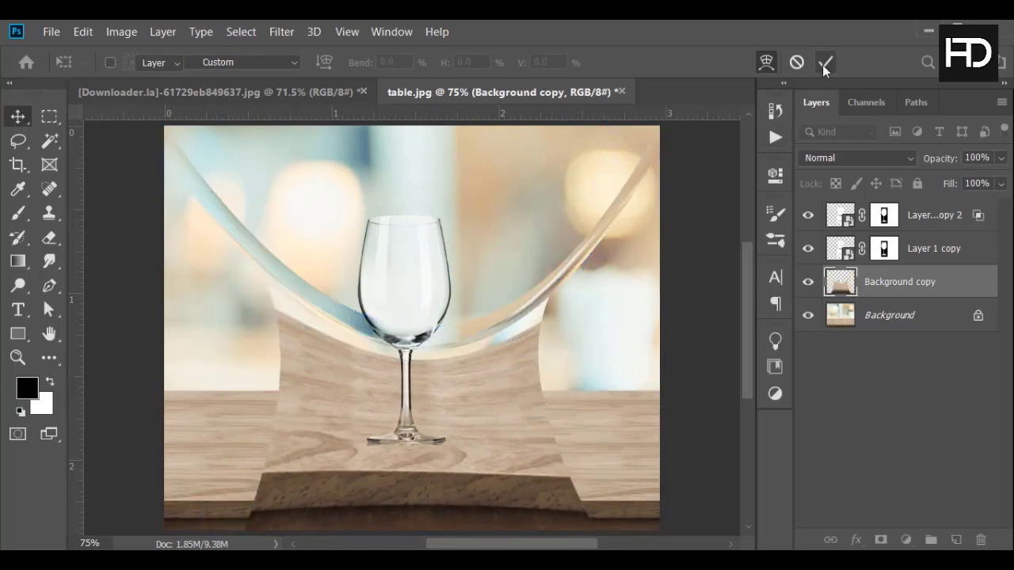
click(282, 32)
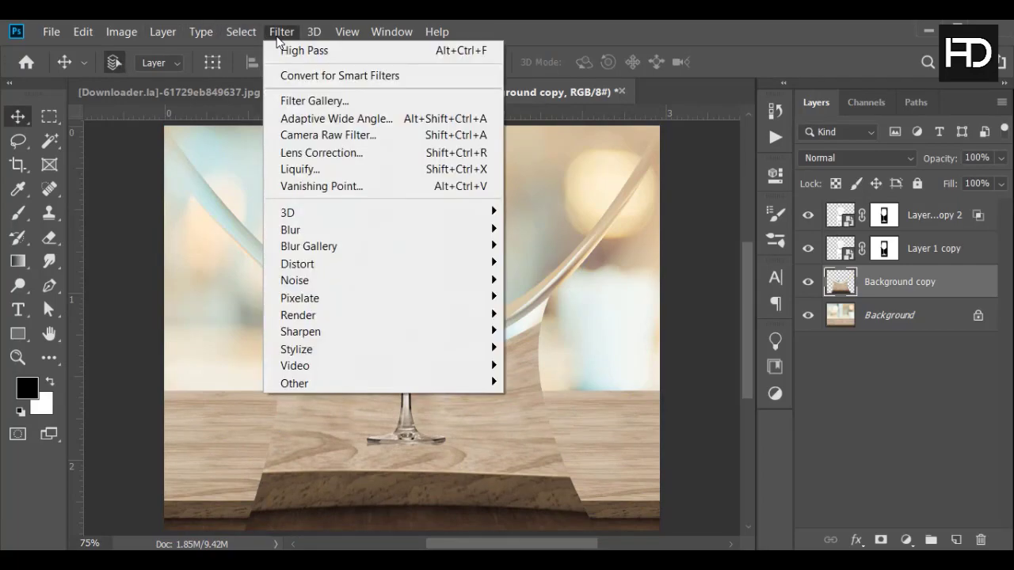
click(309, 169)
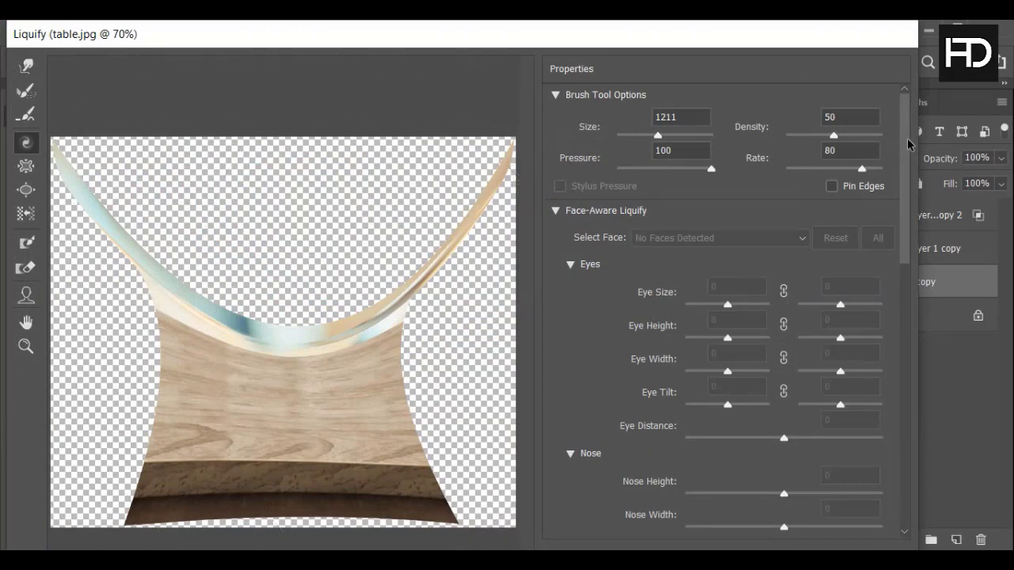
drag(903, 138, 900, 325)
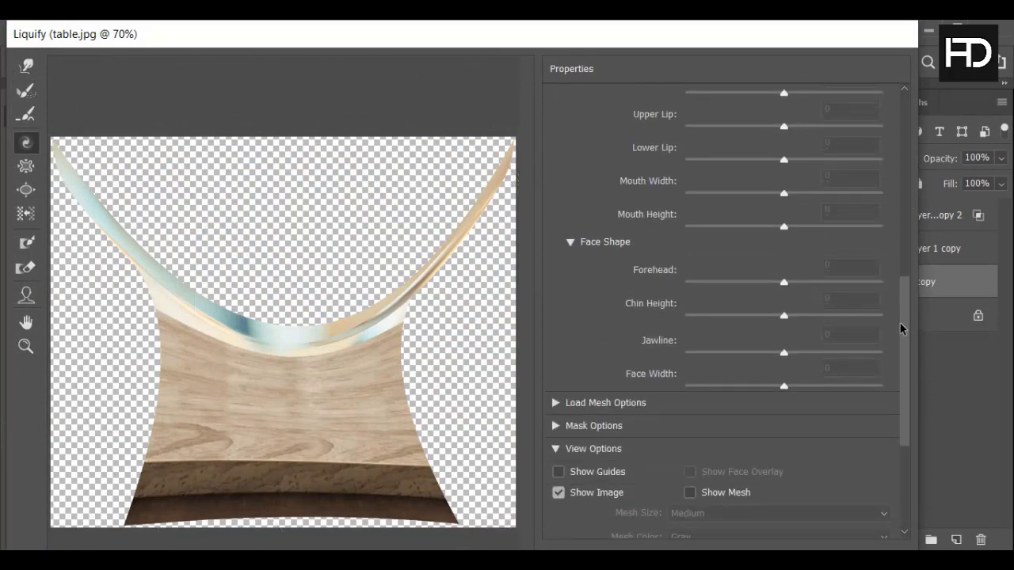
click(601, 488)
click(602, 488)
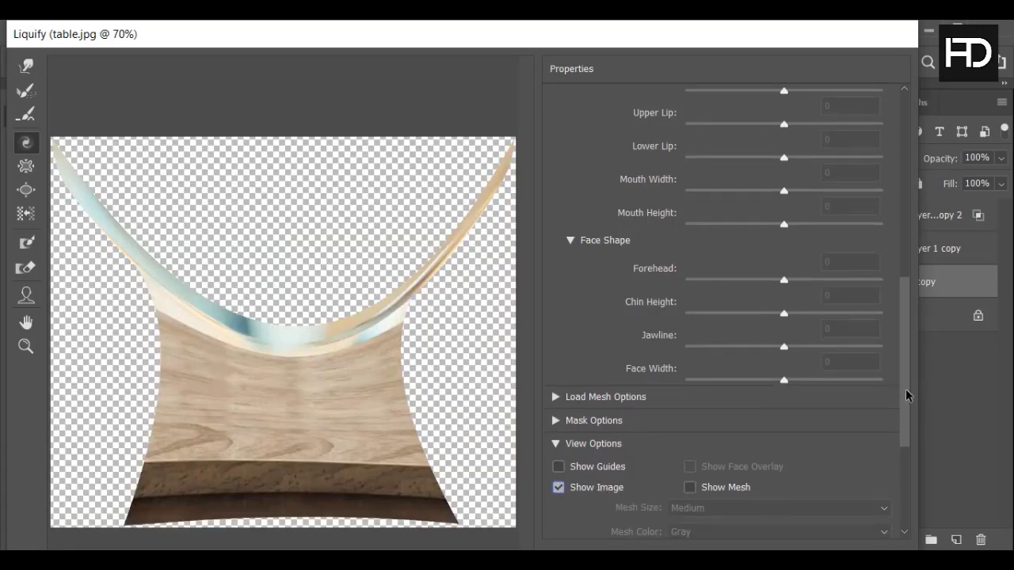
drag(905, 389, 905, 434)
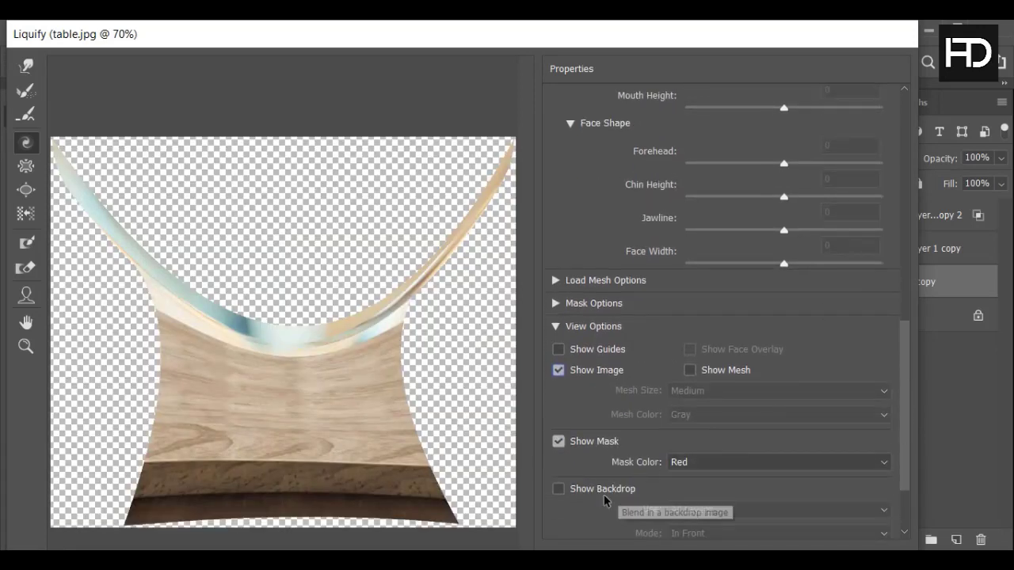
click(602, 489)
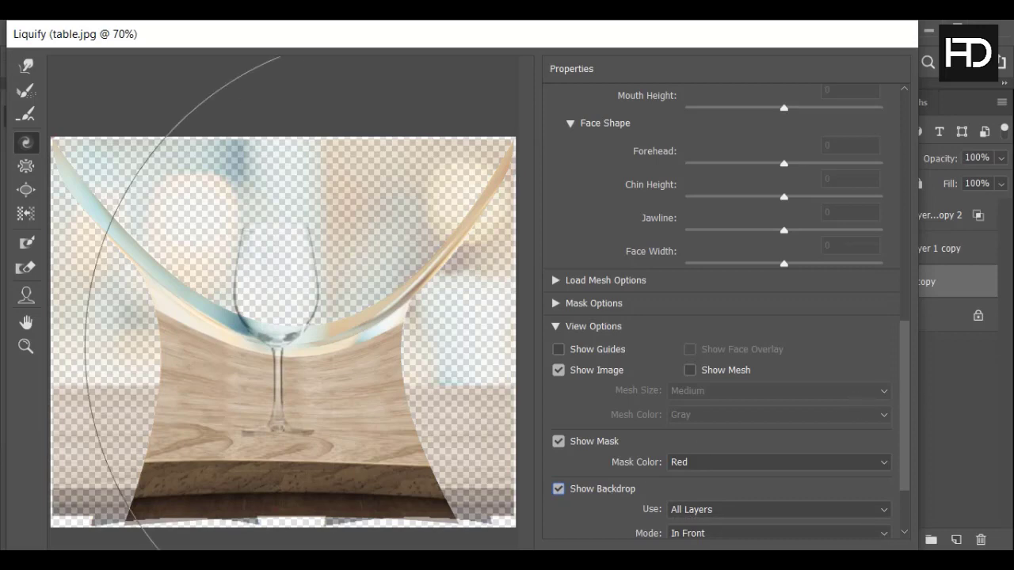
- Clear trial freeze masks and select an enlarged Forward Warp brush
drag(261, 301, 0, 273)
key(ctrl+z)
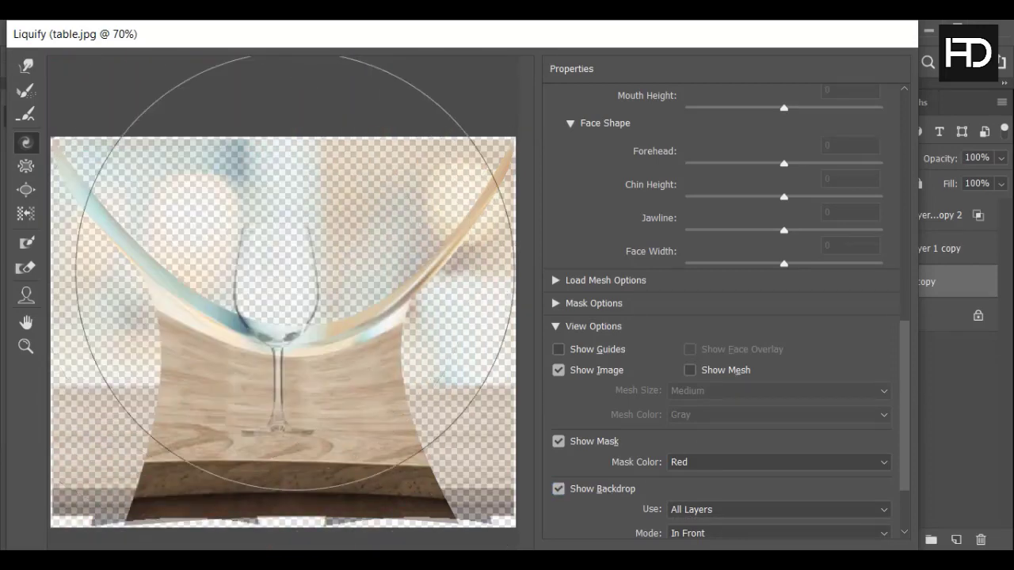
key(ctrl+shift+z)
key(ctrl+z)
key(bracketleft)
key(bracketleft)
key(bracketleft)
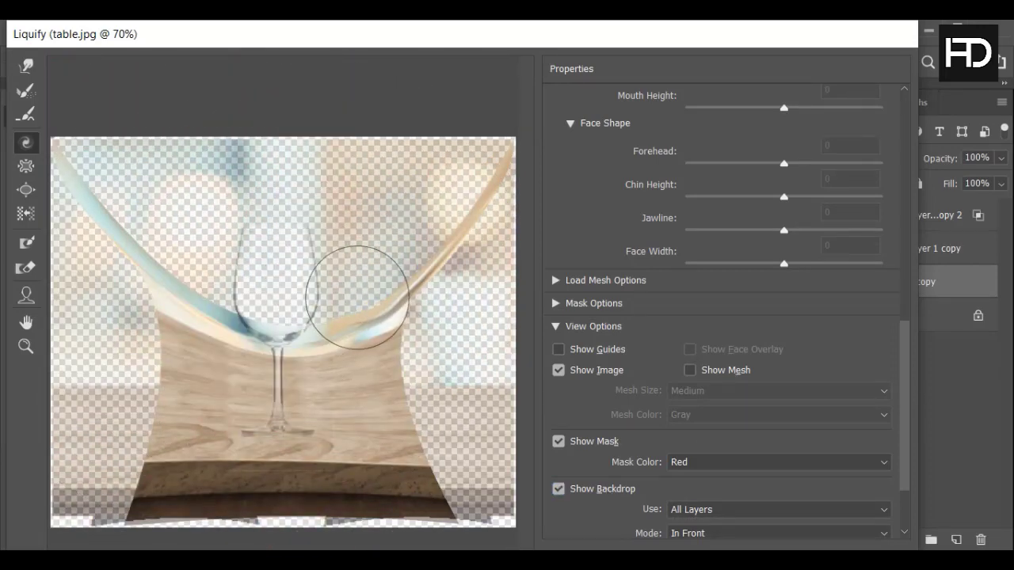
click(289, 324)
key(ctrl+z)
click(27, 65)
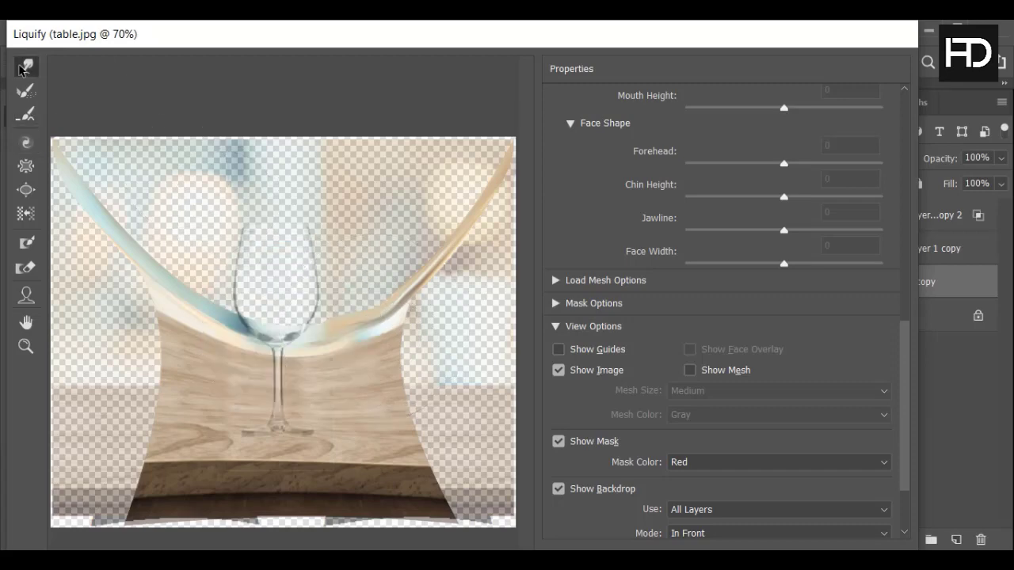
key(bracketright)
key(bracketright)
key(bracketright)
key(ctrl+z)
key(ctrl+shift+z)
key(ctrl+z)
- Push the table edge up and around the glass stem, then apply Liquify
drag(336, 337, 323, 271)
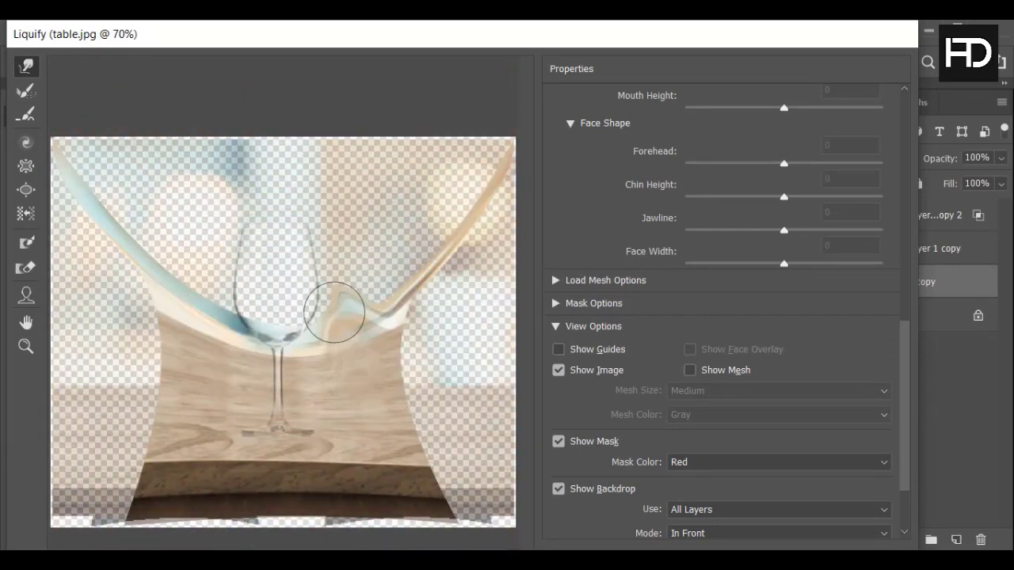
drag(341, 336, 460, 351)
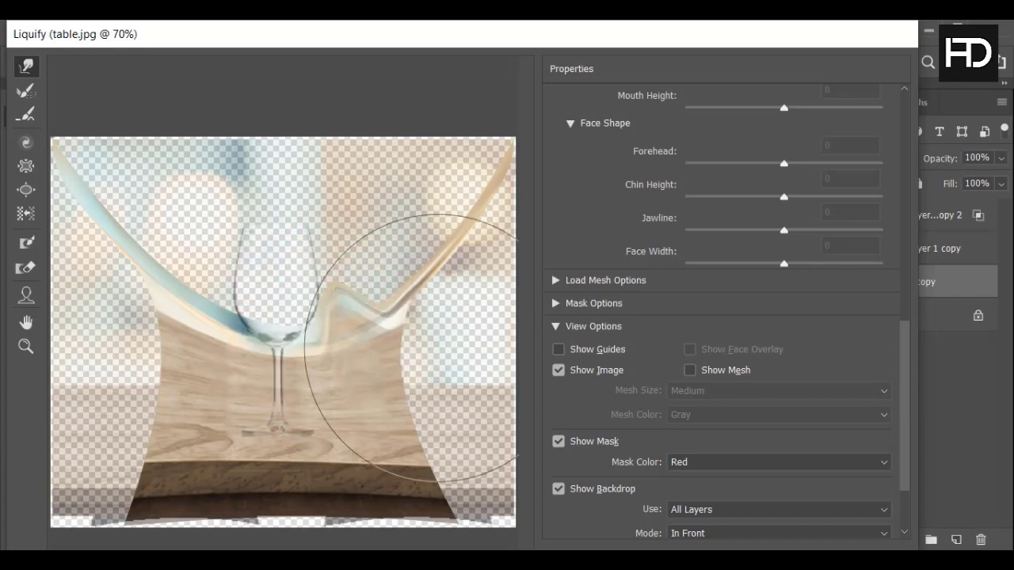
mouse_move(407, 229)
mouse_down()
mouse_move(346, 323)
mouse_move(181, 339)
mouse_move(169, 317)
mouse_move(192, 237)
mouse_move(207, 235)
mouse_move(192, 441)
mouse_move(283, 396)
mouse_move(327, 396)
mouse_move(219, 385)
mouse_move(321, 377)
mouse_move(267, 340)
mouse_move(238, 368)
mouse_move(246, 237)
mouse_move(333, 228)
mouse_move(195, 260)
mouse_move(353, 266)
mouse_move(348, 234)
mouse_move(204, 255)
mouse_move(173, 469)
mouse_move(182, 452)
mouse_move(373, 453)
mouse_move(376, 394)
mouse_up()
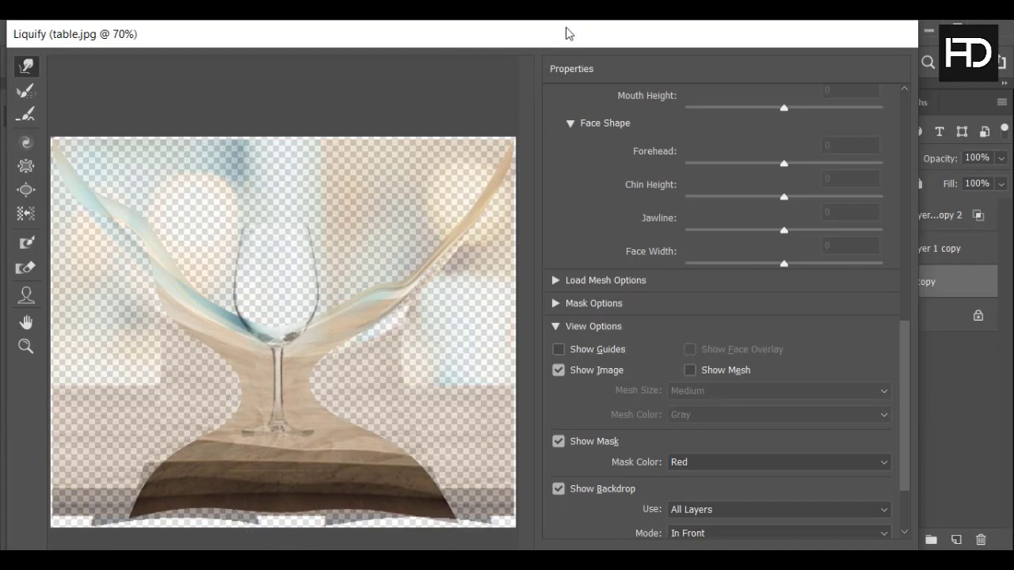
key(Return)
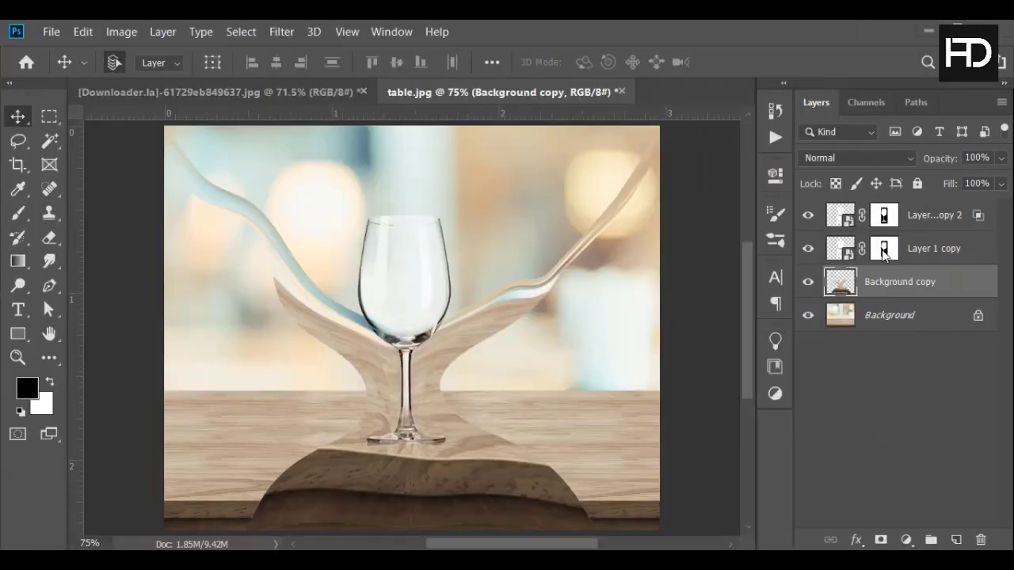
- Copy Layer 1 copy's mask onto Background copy and target it with a 219 px brush
drag(884, 249, 884, 282)
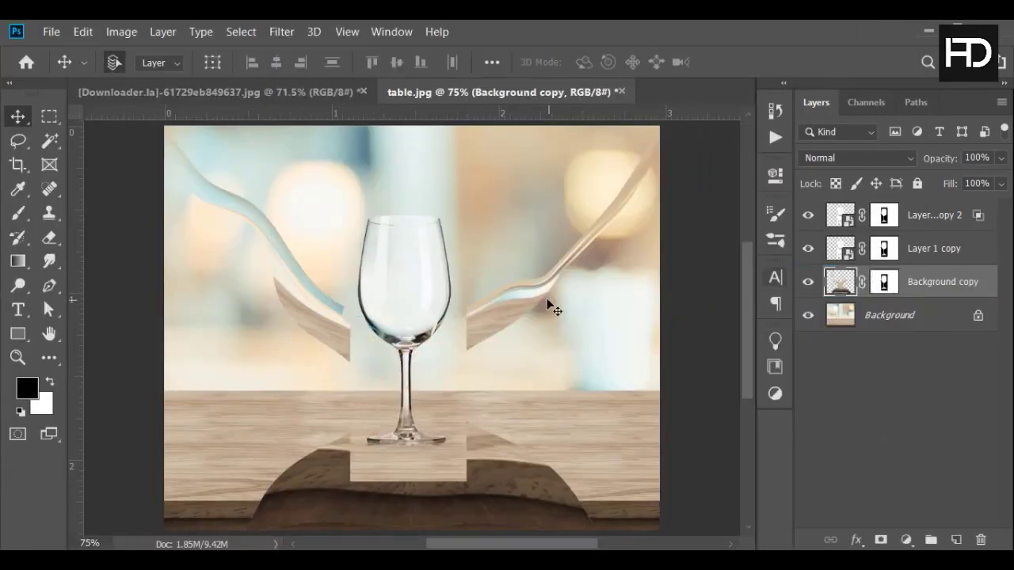
key(b)
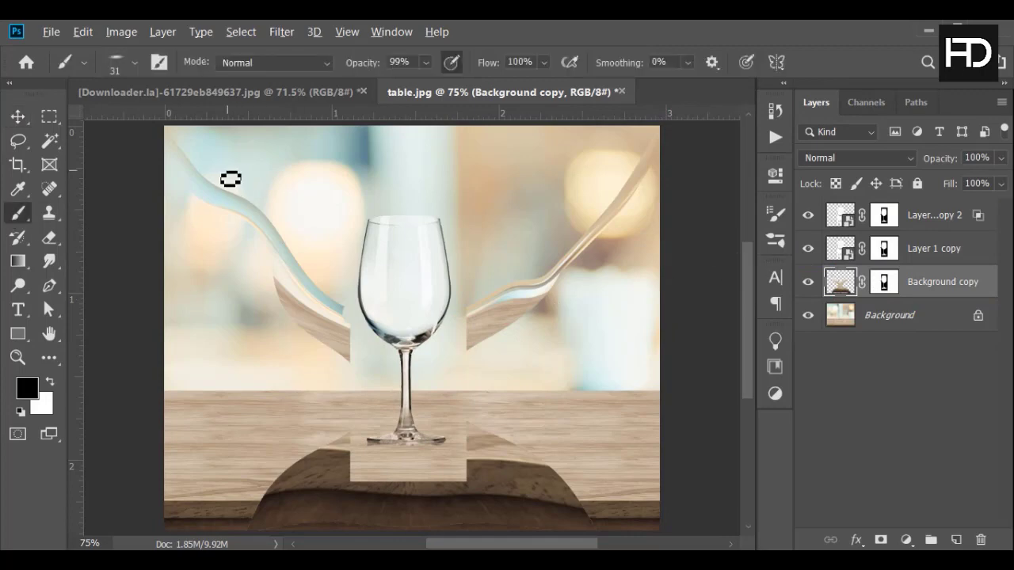
mouse_move(226, 169)
mouse_down()
mouse_move(310, 183)
mouse_move(208, 267)
mouse_up()
click(884, 281)
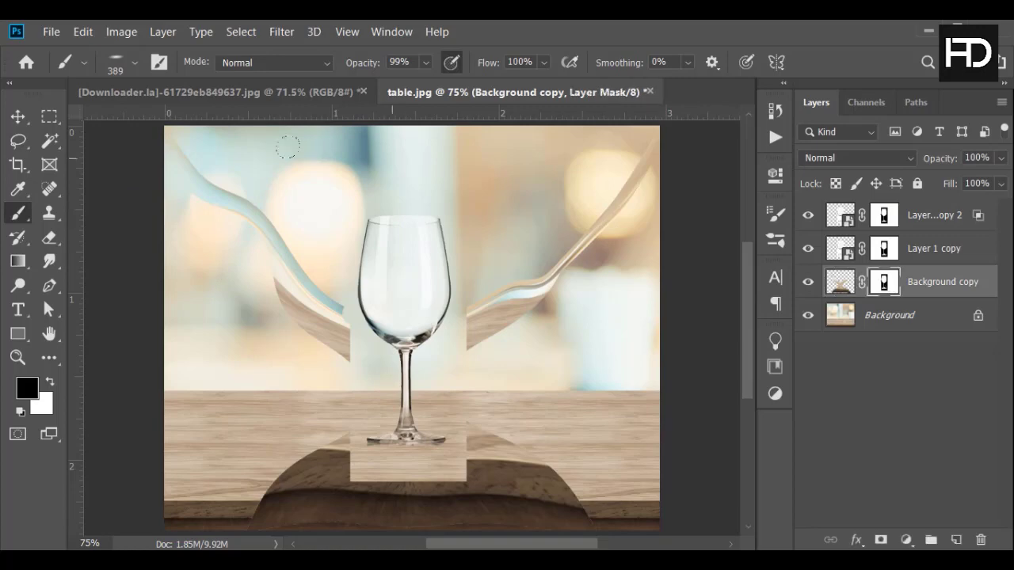
- Paint black on the mask over the left, lower-right and upper-right wood swooshes
click(136, 257)
mouse_move(135, 257)
mouse_down()
mouse_move(184, 314)
mouse_move(190, 447)
mouse_move(221, 496)
mouse_move(515, 483)
mouse_move(491, 439)
mouse_up()
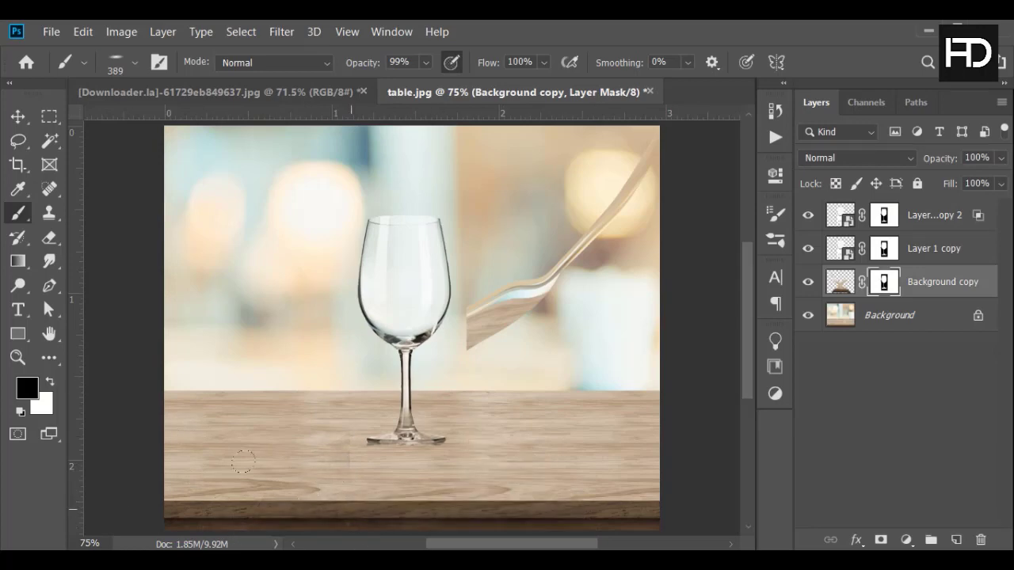
drag(458, 331, 485, 290)
drag(567, 259, 648, 162)
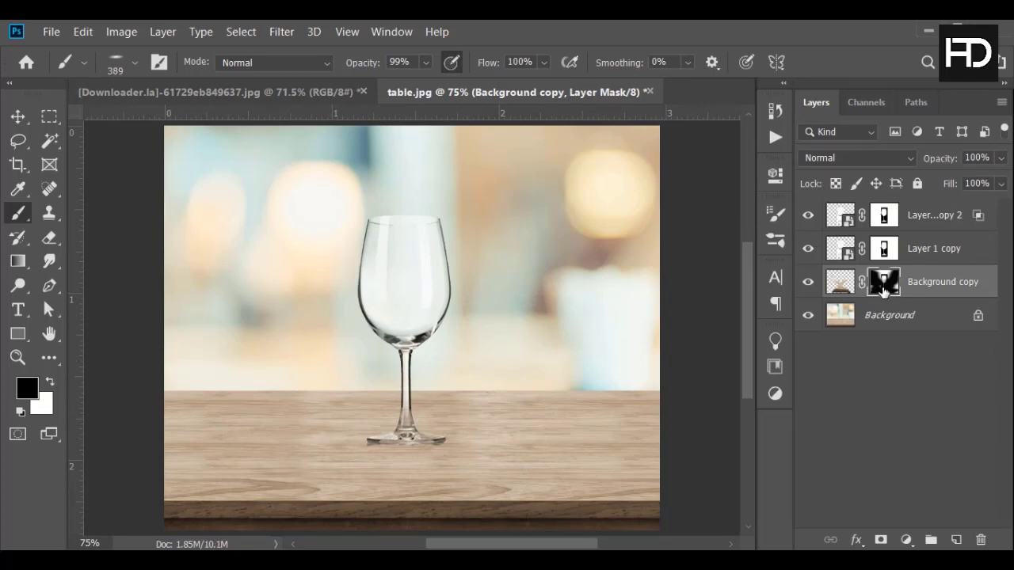
click(841, 281)
- Zoom in on the stem and nudge the top glass layer down about 0.11 in
click(17, 358)
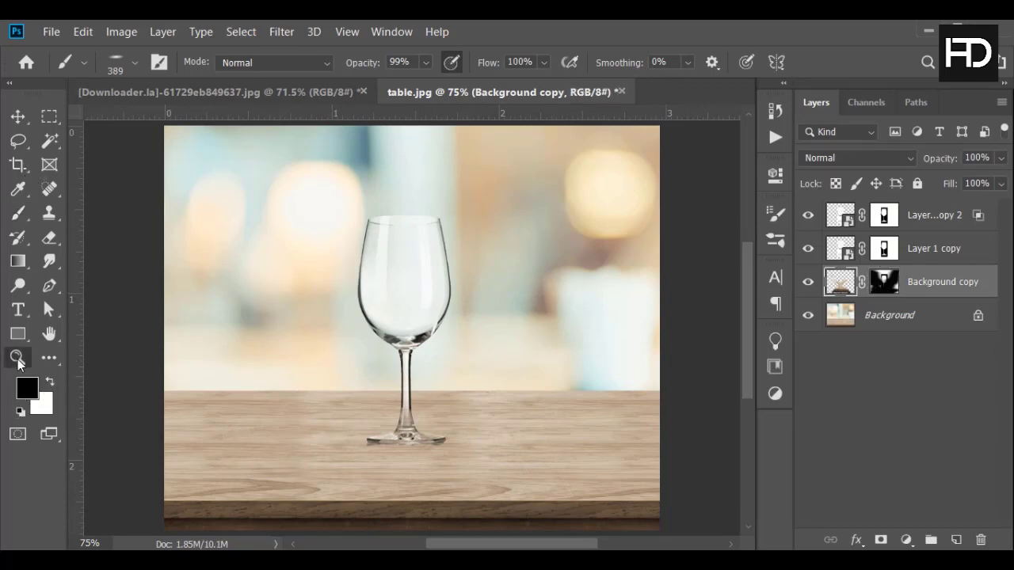
drag(408, 342, 481, 361)
key(v)
drag(394, 329, 392, 385)
ctrl+click(483, 354)
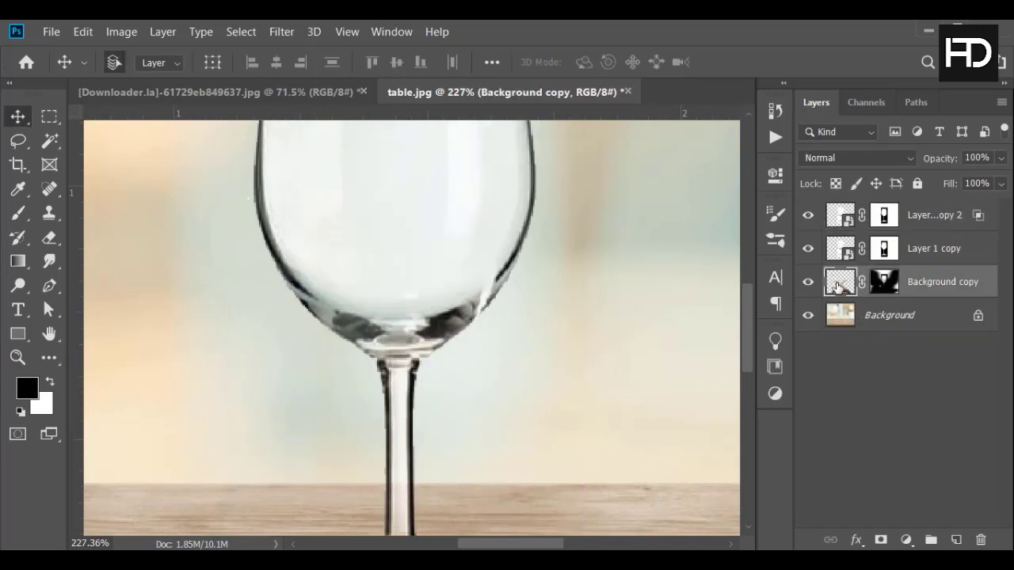
key(alt+ctrl+a)
drag(470, 404, 458, 379)
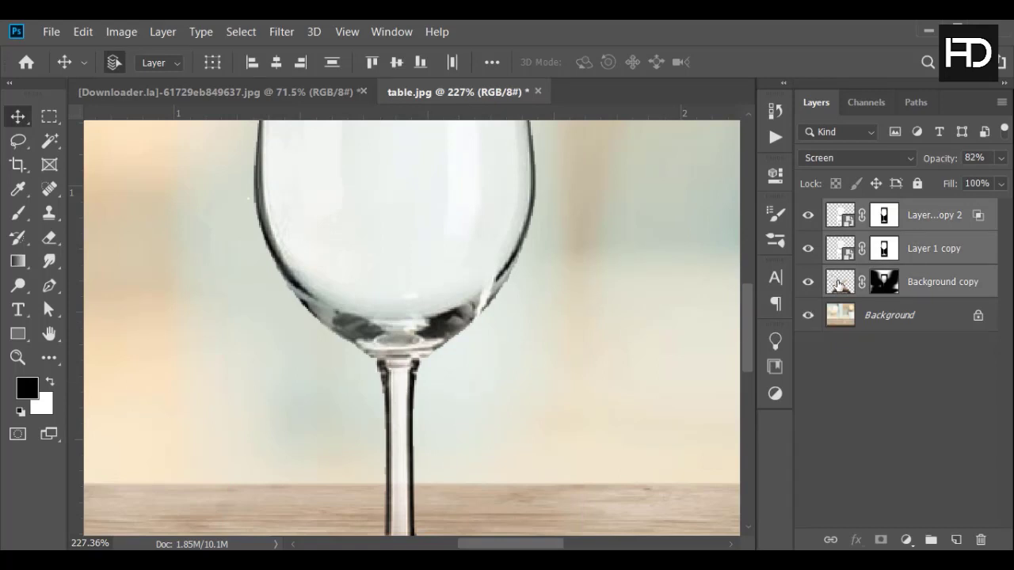
- Check the Background copy mask by inverting it twice, then fit the image on screen
click(838, 284)
key(ctrl+i)
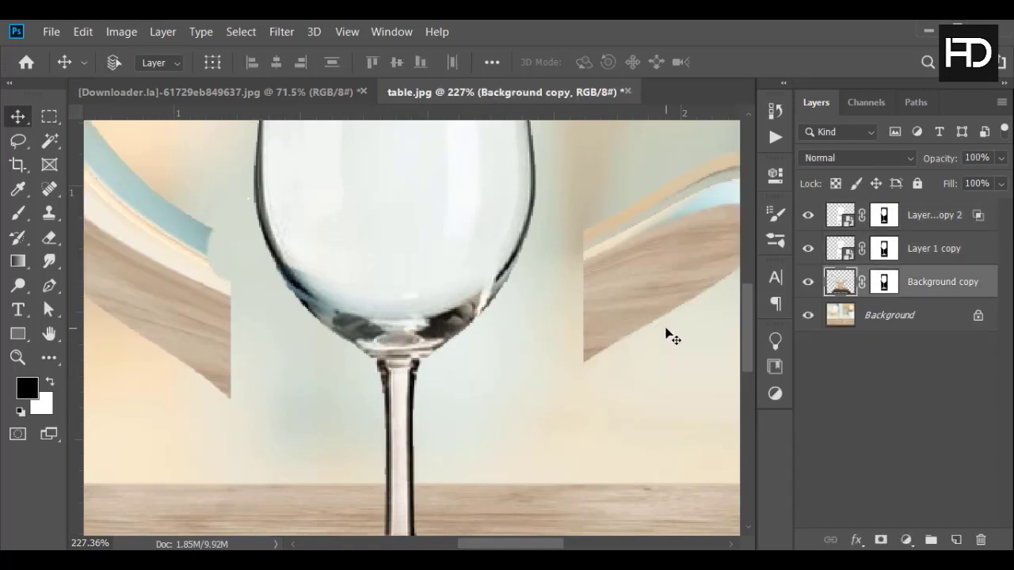
key(ctrl+i)
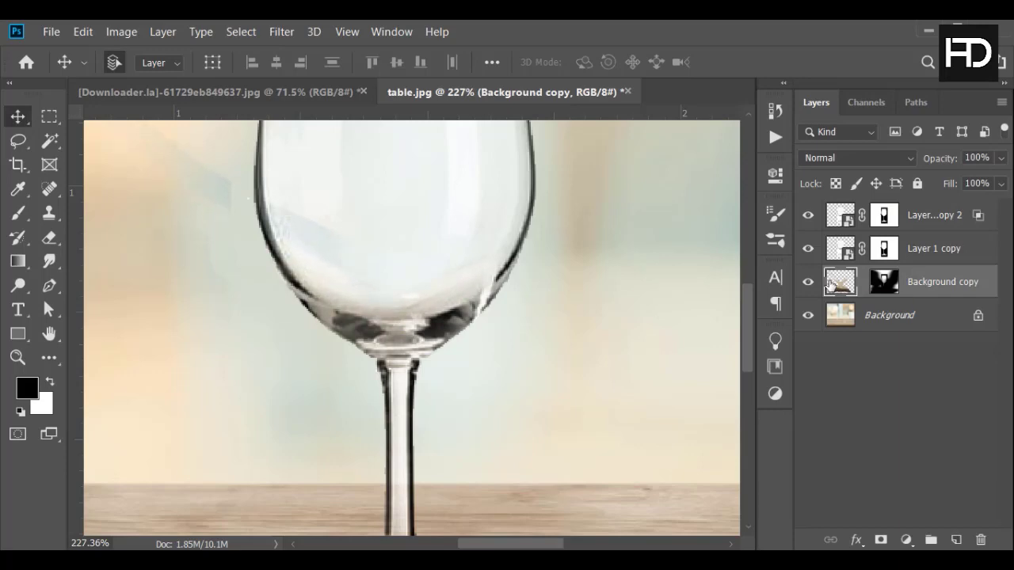
click(17, 357)
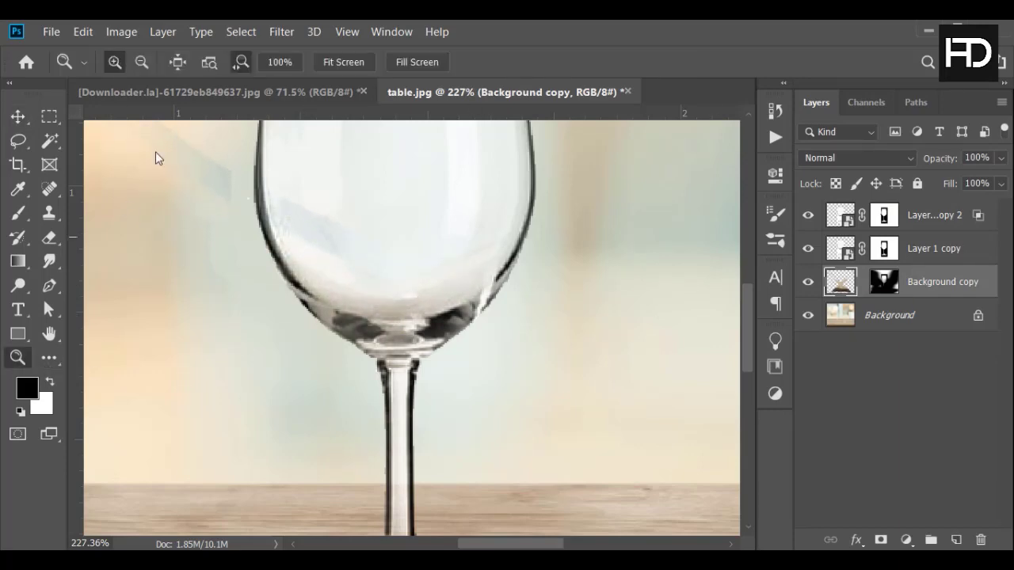
click(333, 62)
- Target the Background copy layer mask and pick the Brush tool
click(884, 282)
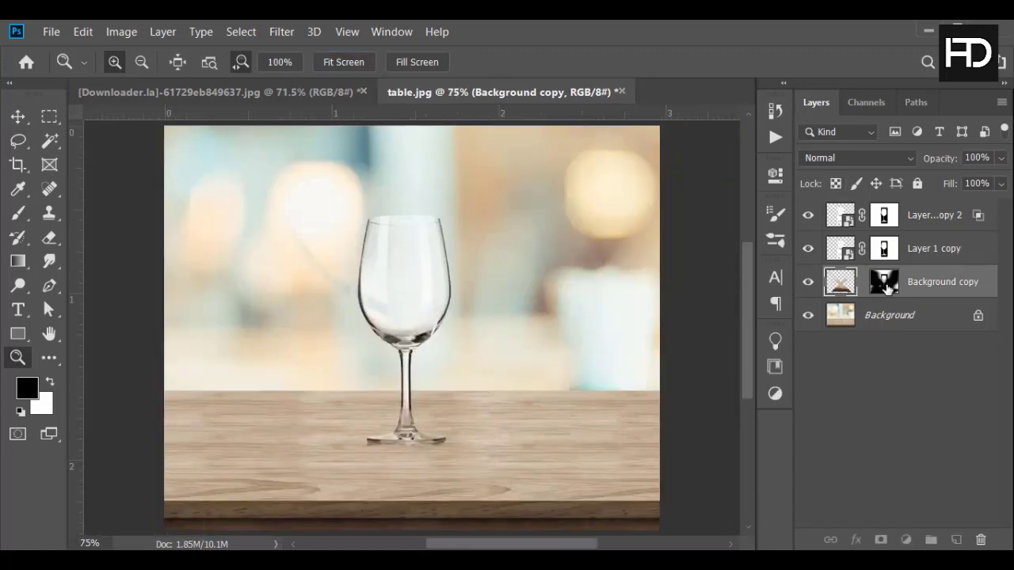
click(22, 214)
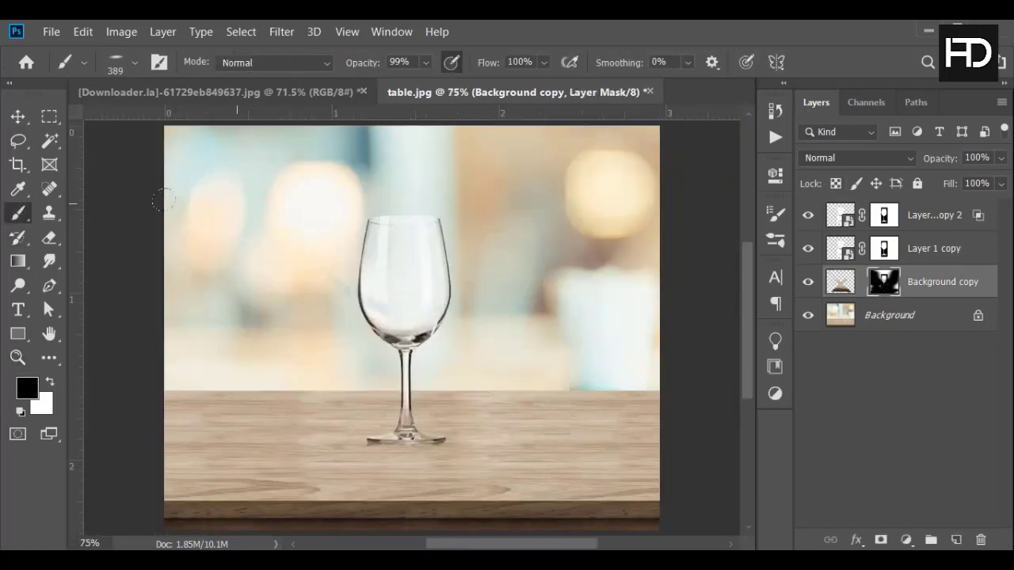